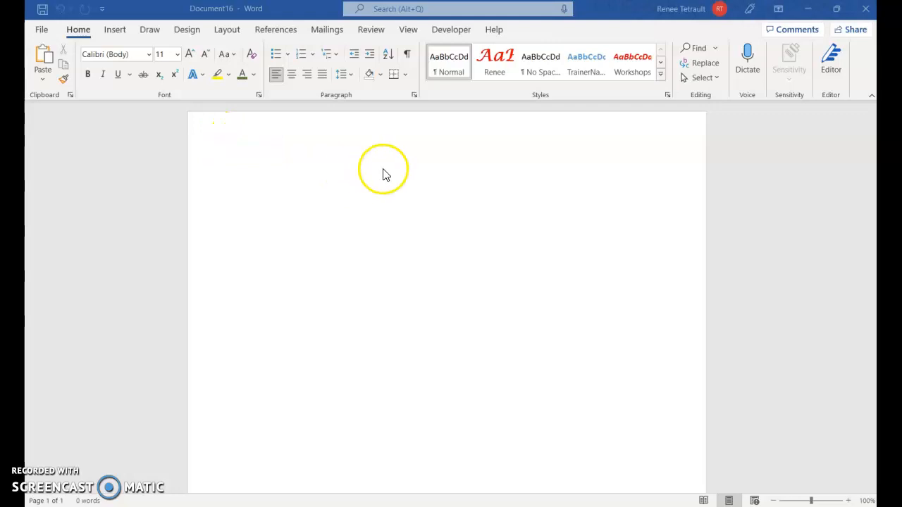
- Add the Print Preview and Print command and the Editor command to the Quick Access Toolbar
left_click(364, 178)
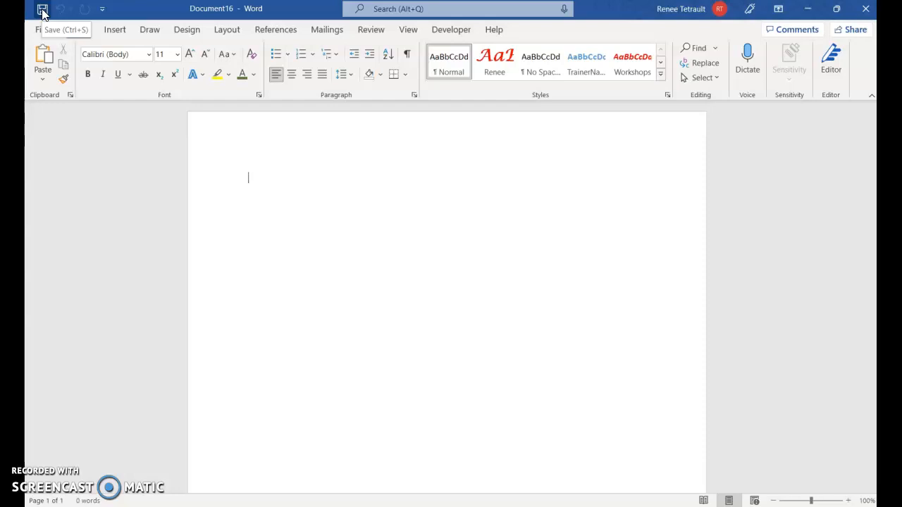
left_click(103, 15)
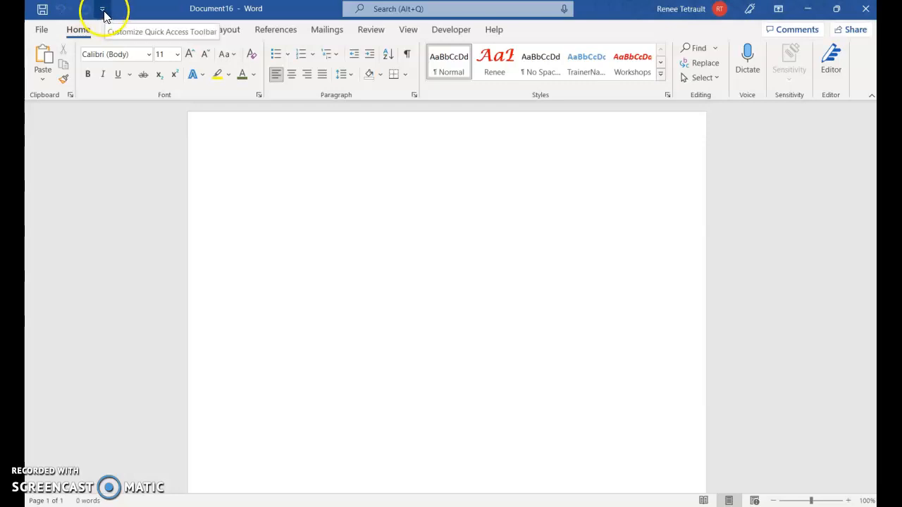
left_click(103, 11)
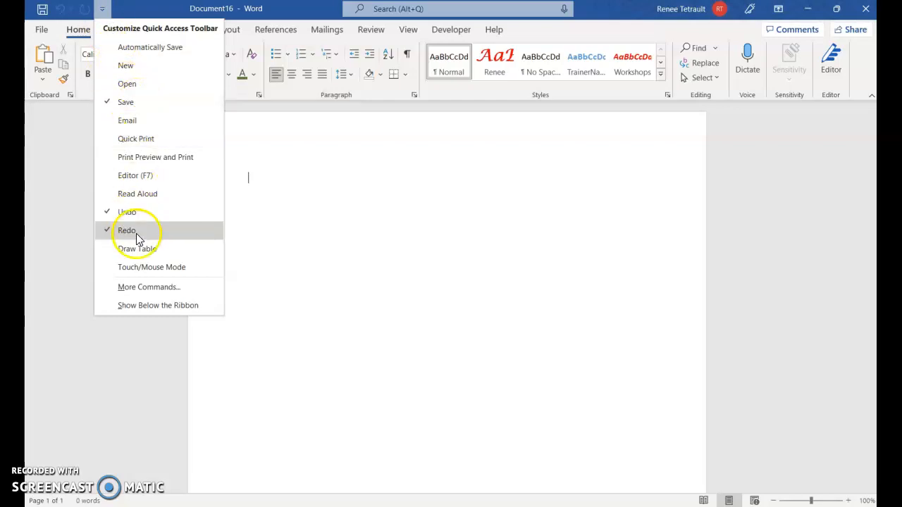
left_click(153, 157)
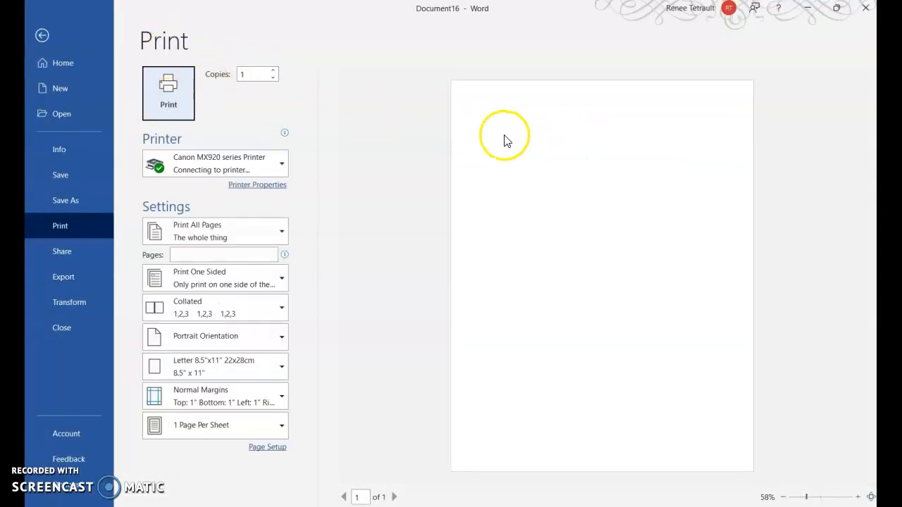
left_click(46, 36)
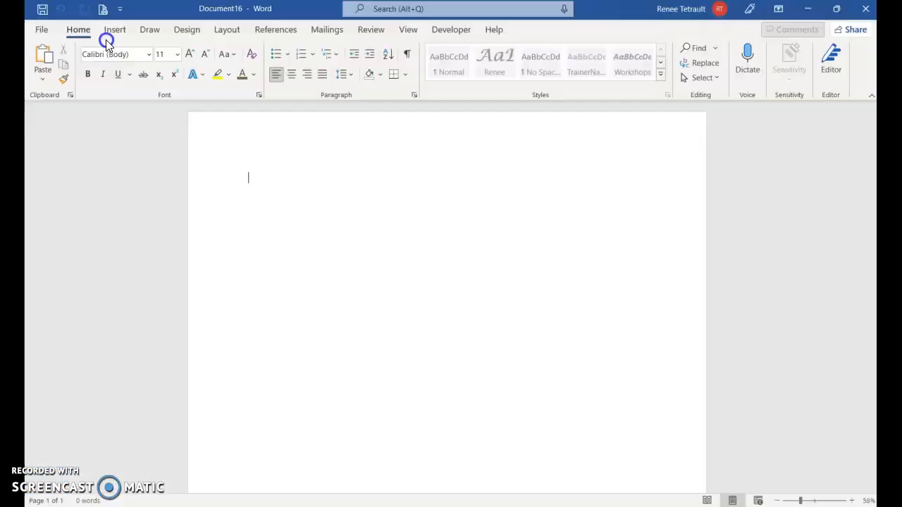
left_click(120, 8)
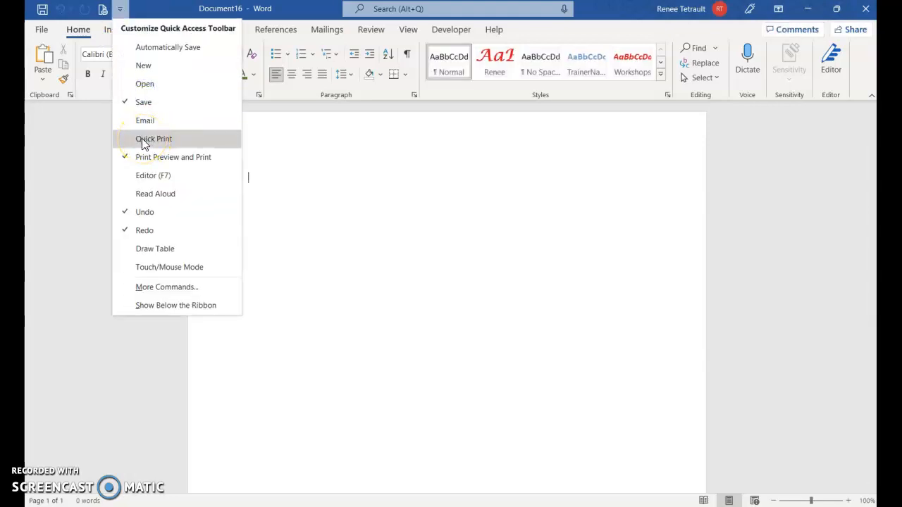
left_click(164, 176)
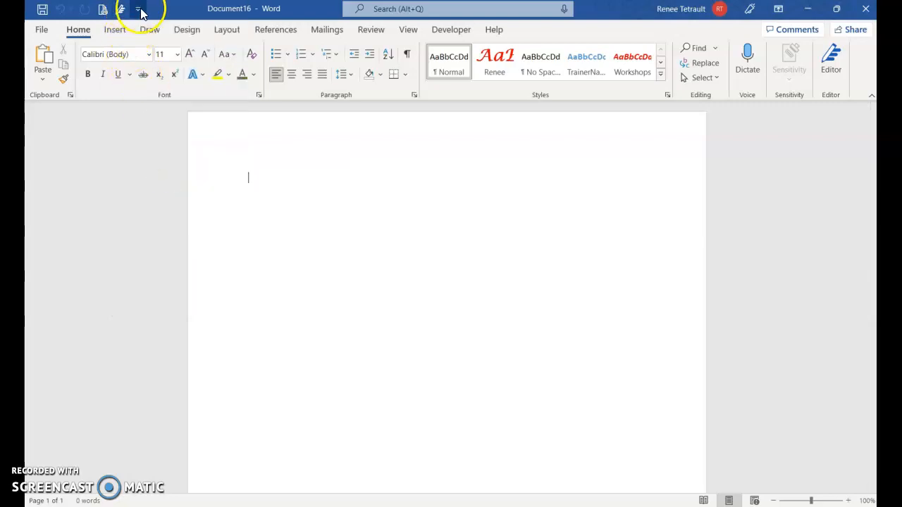
- Open the full Quick Access Toolbar customization options and add Cut and Find from the popular commands
left_click(141, 9)
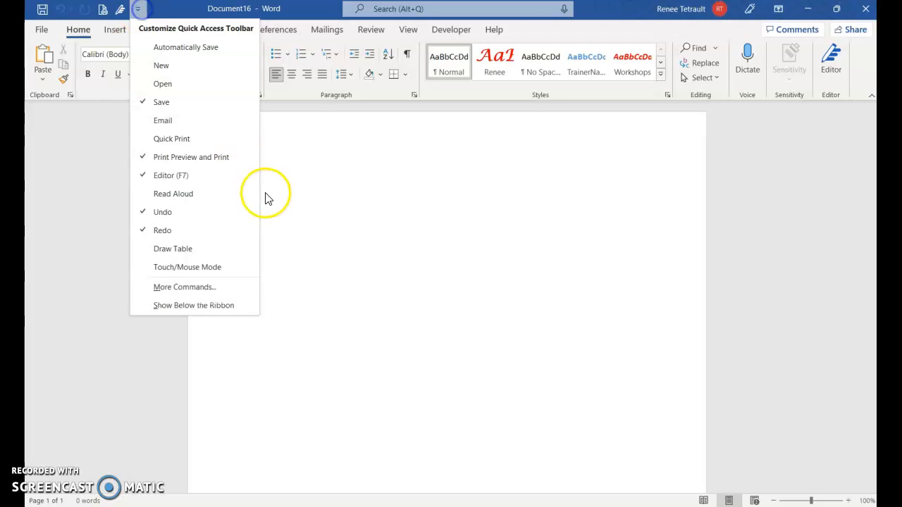
left_click(179, 286)
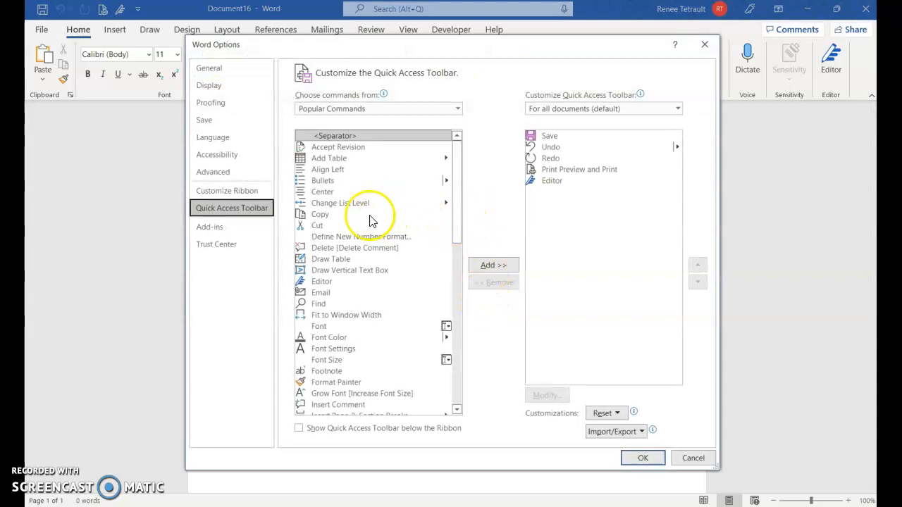
left_click(317, 224)
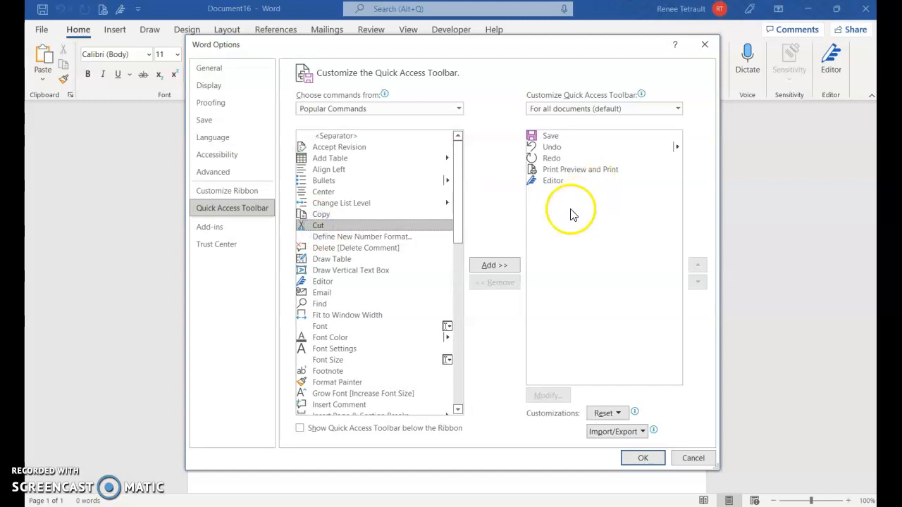
left_click(501, 266)
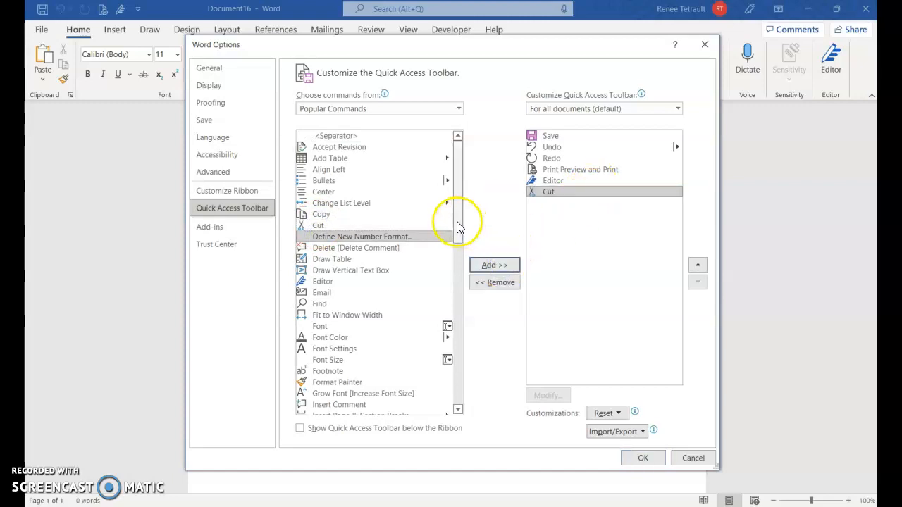
left_click(321, 305)
left_click(486, 266)
- Add the Open command from the popular commands to the Quick Access Toolbar list
left_click_drag(456, 223, 454, 312)
left_click(323, 291)
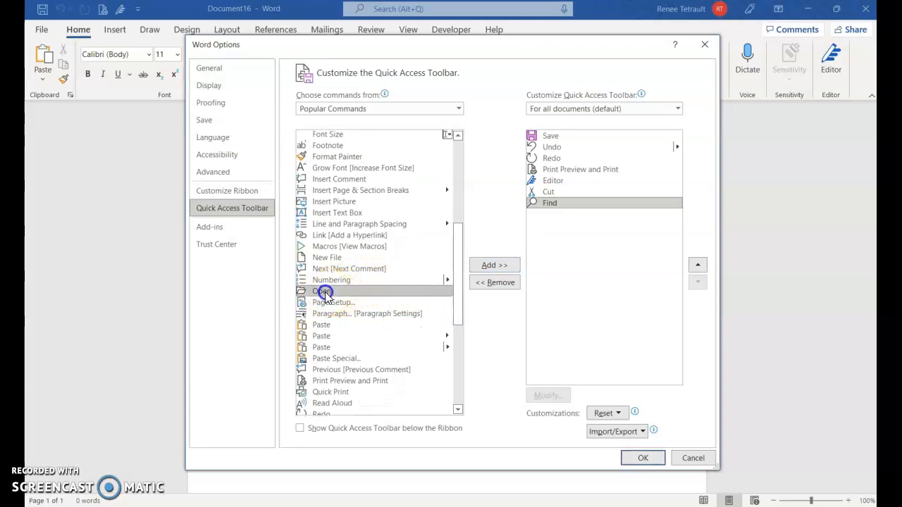
left_click(480, 267)
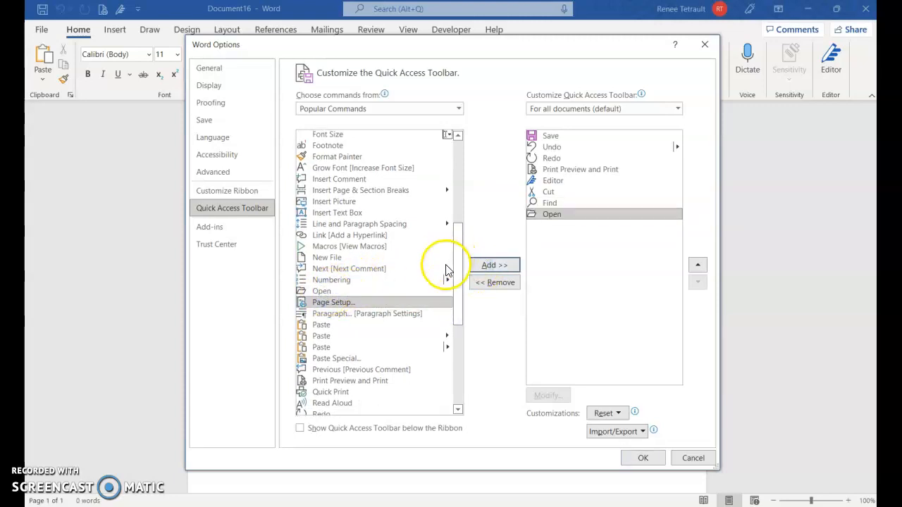
- Add the first Bullets entry from All Commands to the Quick Access Toolbar and apply the customization
left_click_drag(456, 275, 482, 250)
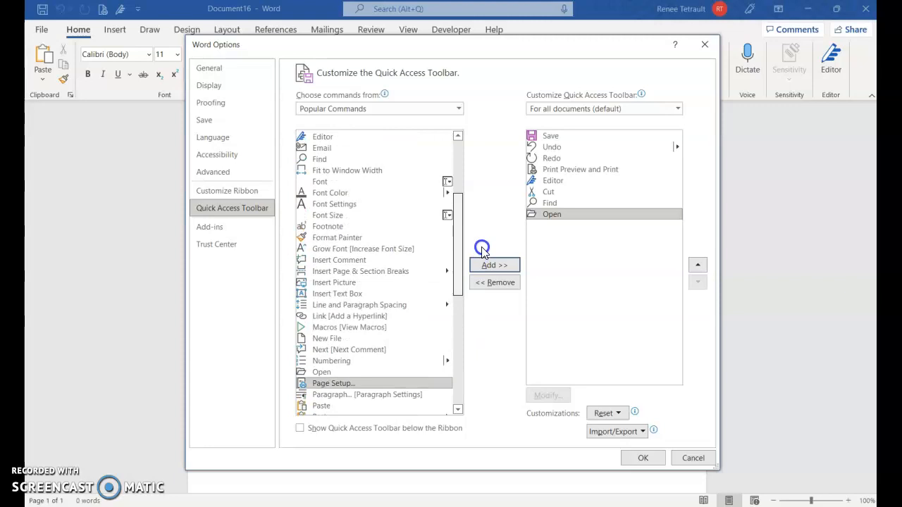
left_click_drag(482, 251, 479, 198)
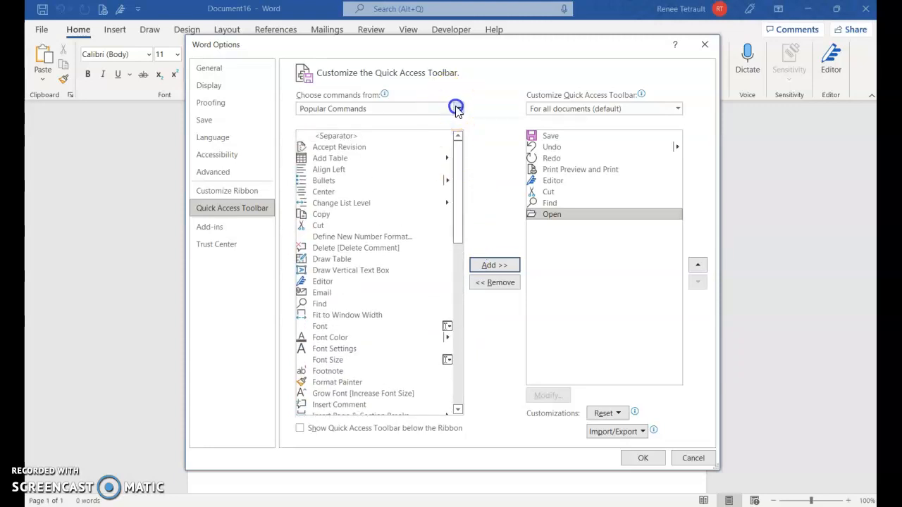
left_click(455, 110)
left_click(343, 148)
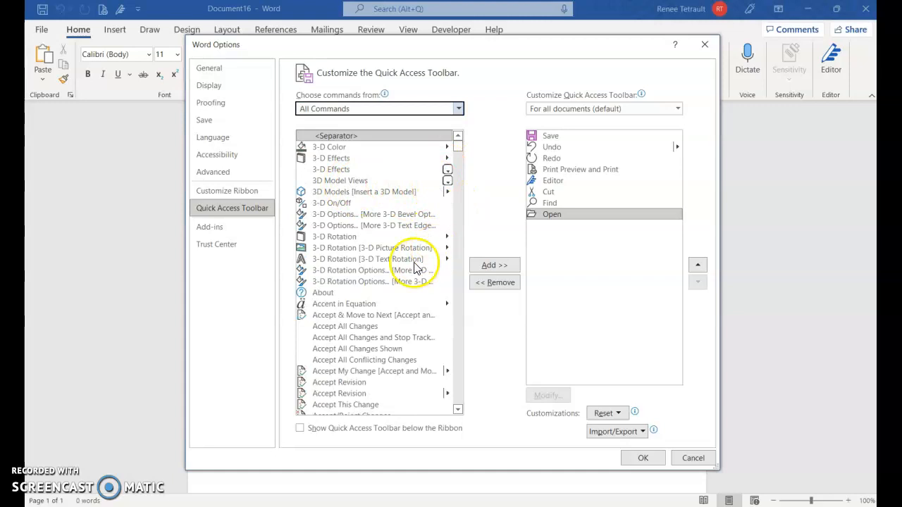
scroll(363, 288, "down", 12)
scroll(356, 319, "down", 18)
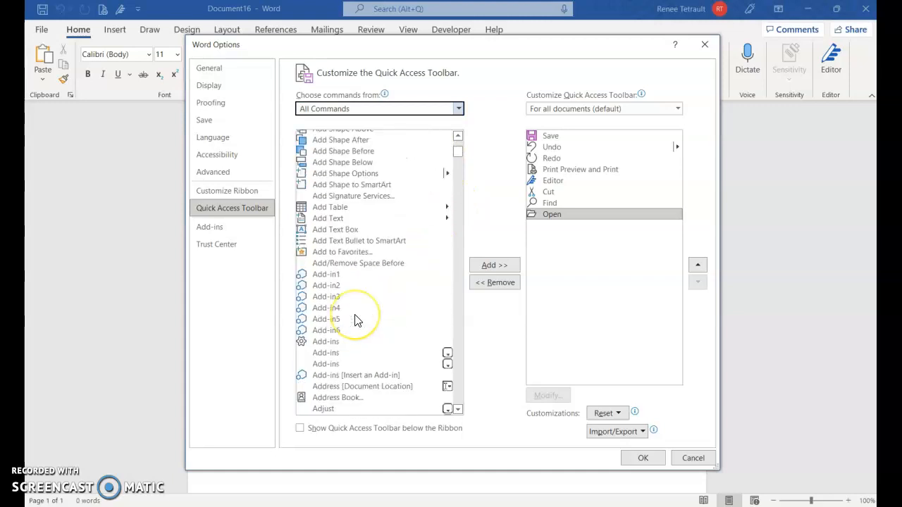
scroll(356, 319, "down", 20)
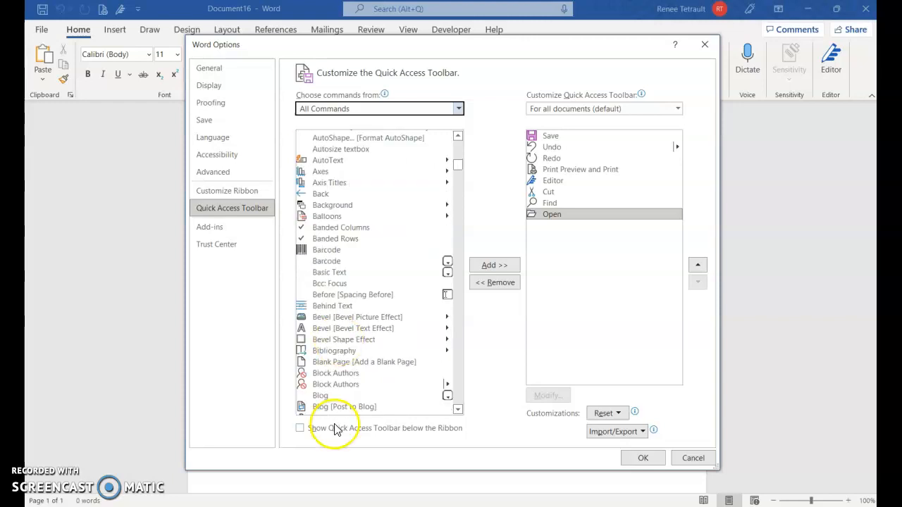
scroll(335, 392, "down", 4)
scroll(335, 388, "down", 4)
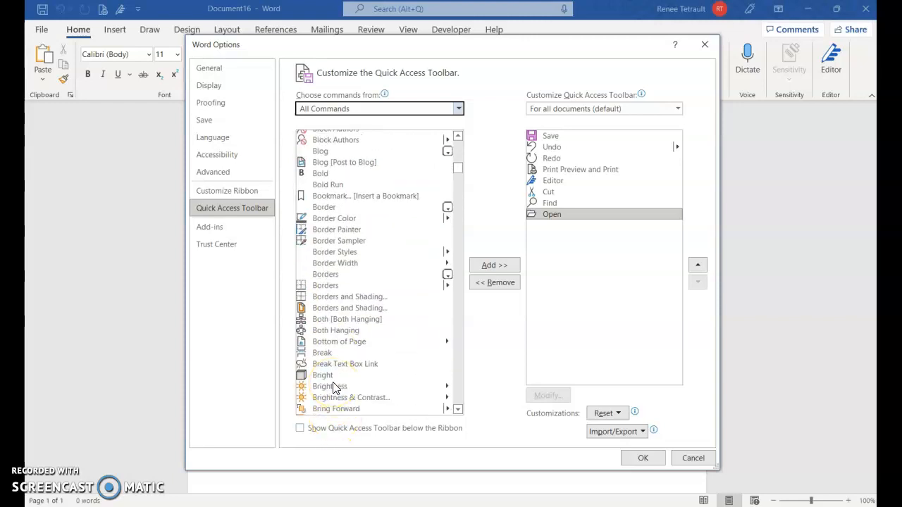
scroll(335, 388, "down", 5)
left_click(325, 345)
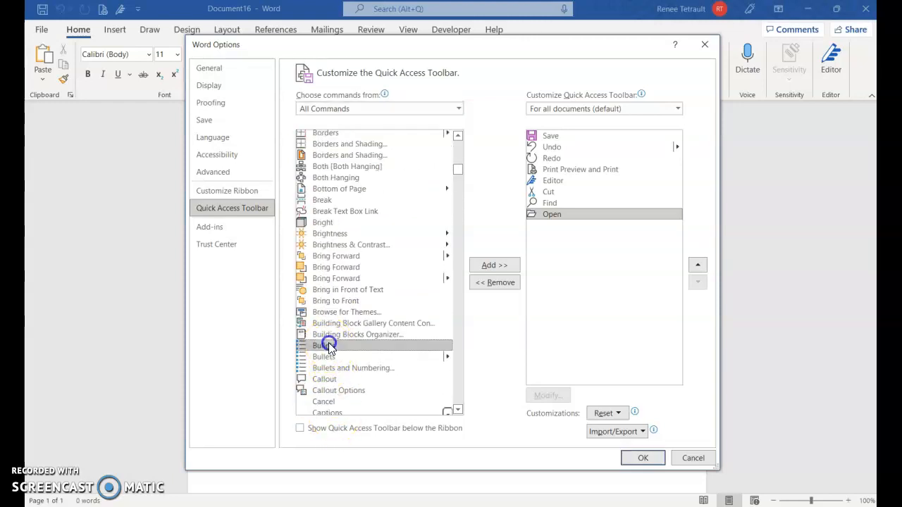
left_click(480, 267)
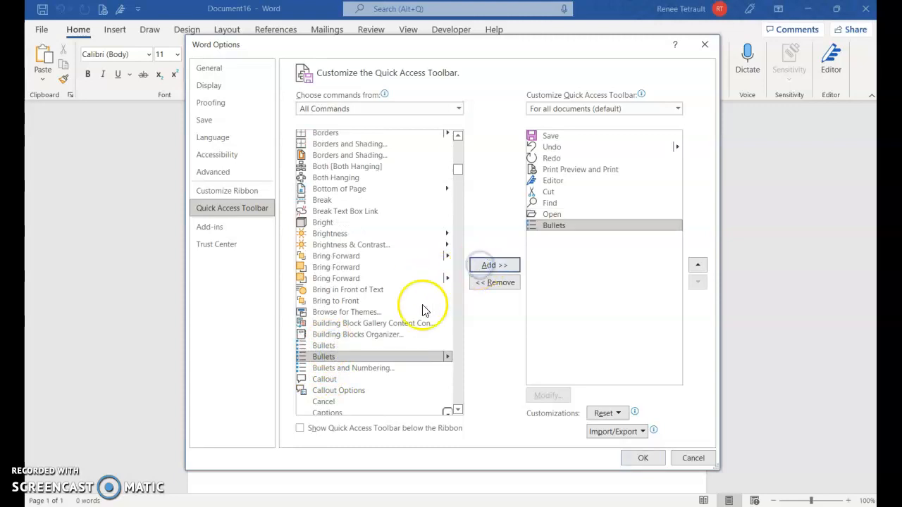
scroll(383, 373, "down", 1)
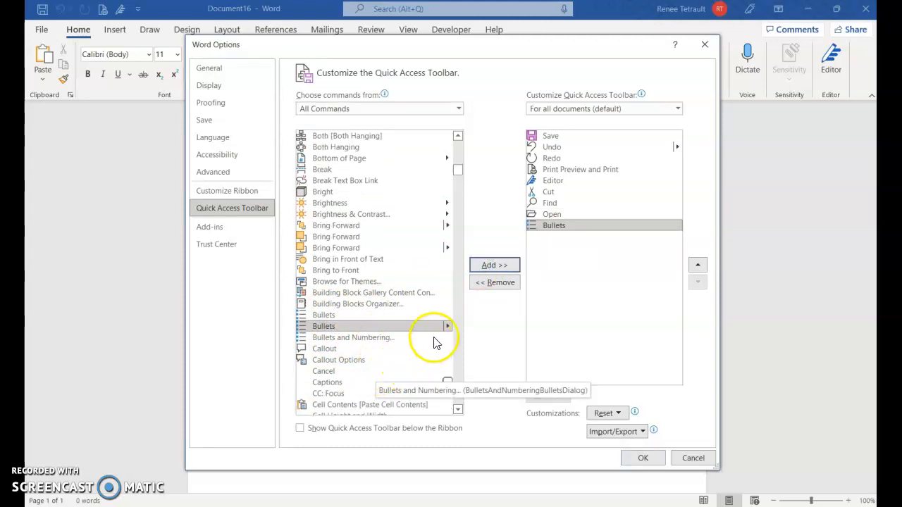
left_click(644, 458)
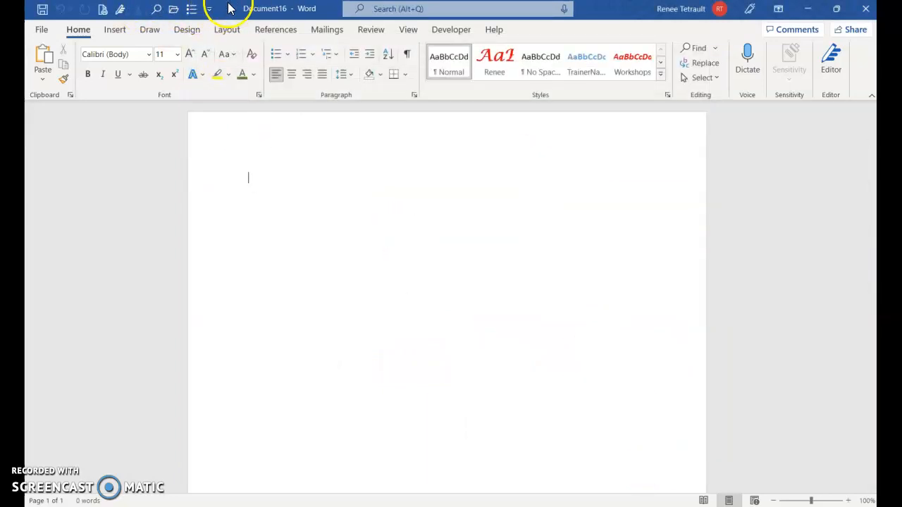
- Remove the Find command from the Quick Access Toolbar and apply the change
left_click(121, 12)
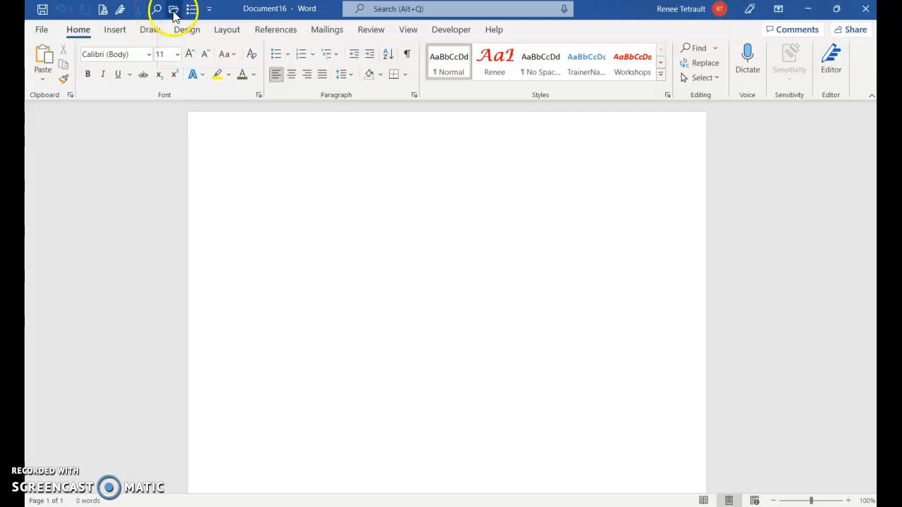
left_click(210, 10)
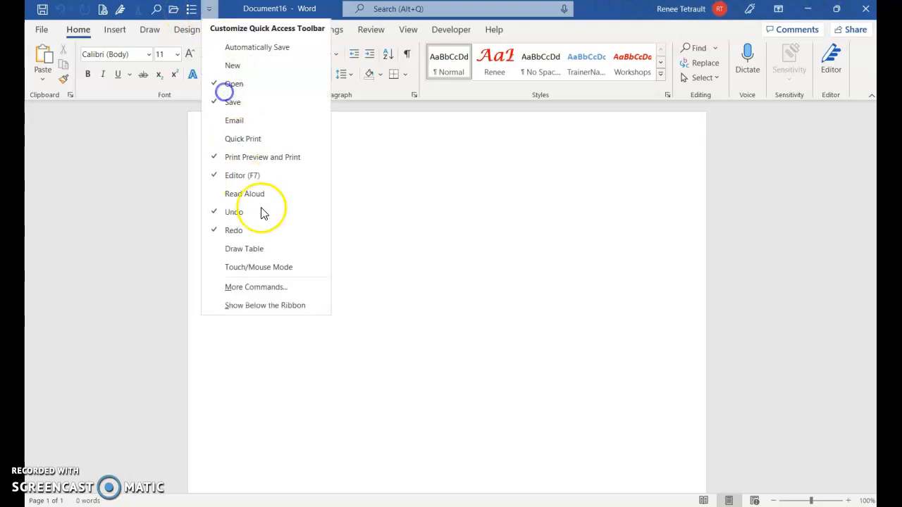
left_click(259, 290)
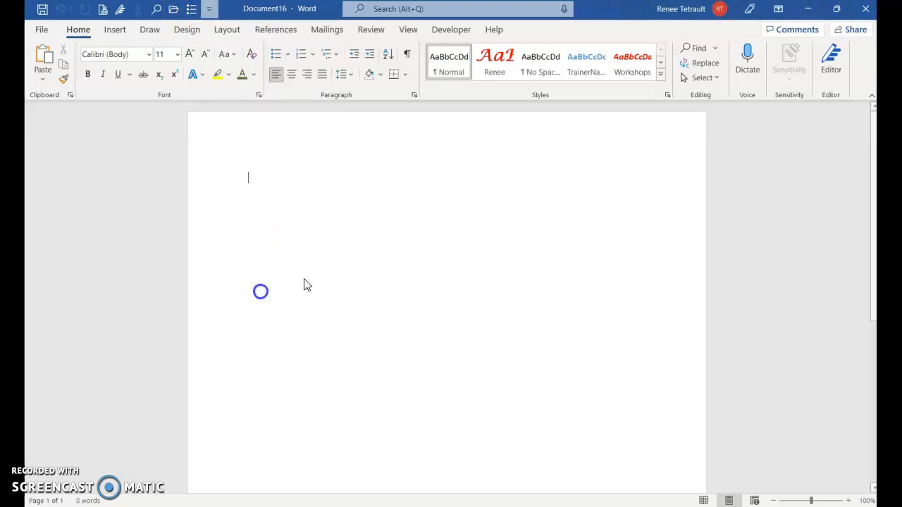
left_click(550, 204)
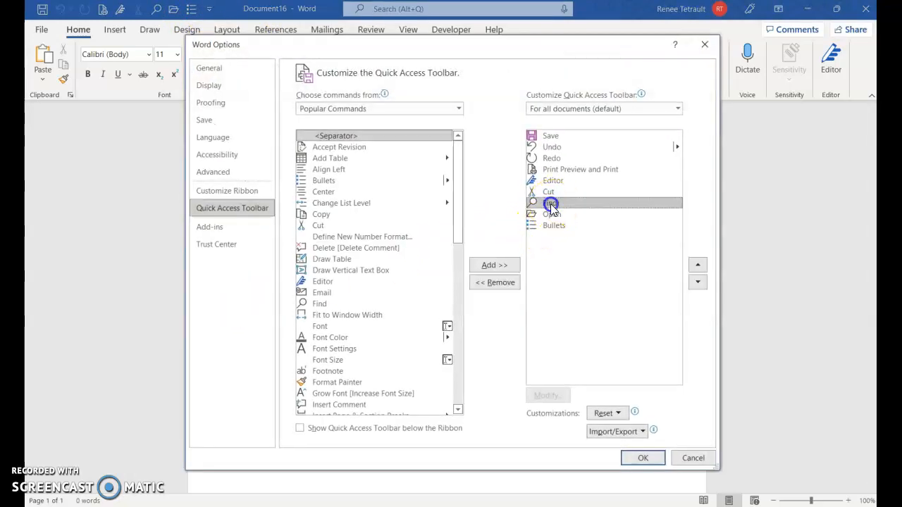
left_click(494, 282)
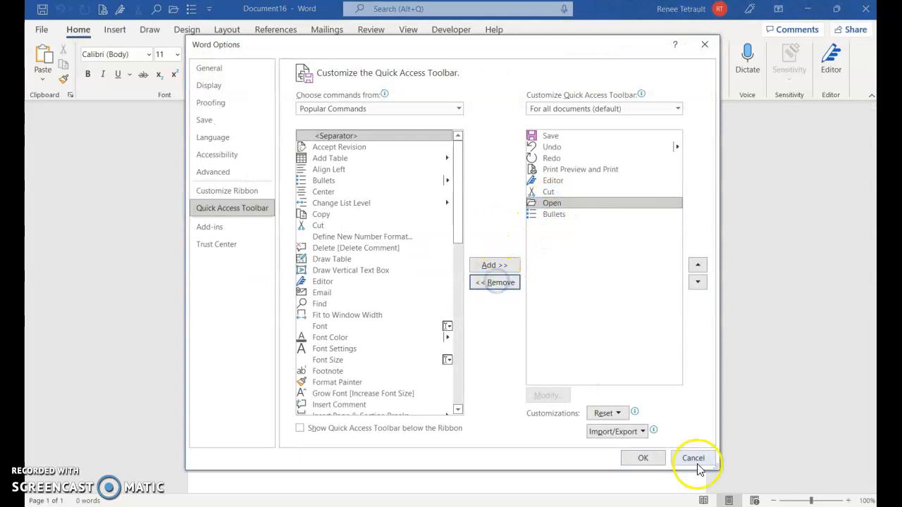
left_click(641, 459)
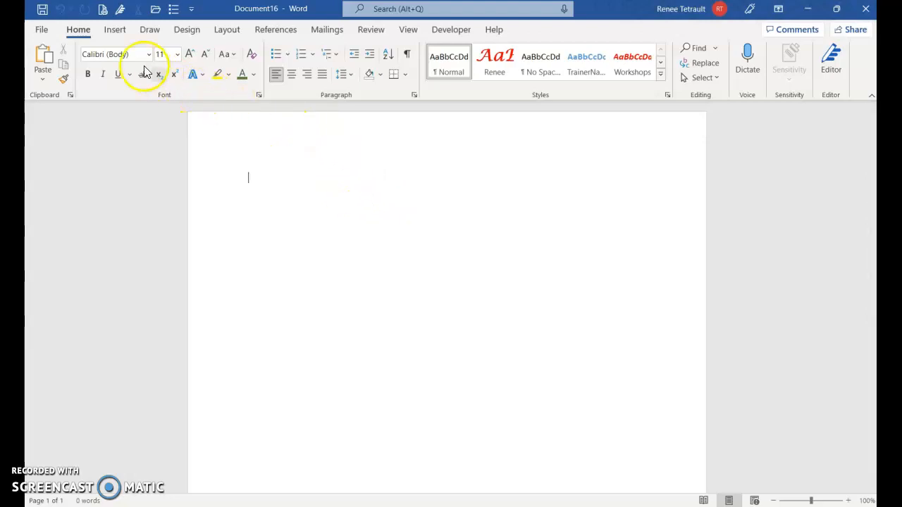
- Search Bing online pictures for "flower" to find an image for the blank document
left_click(115, 29)
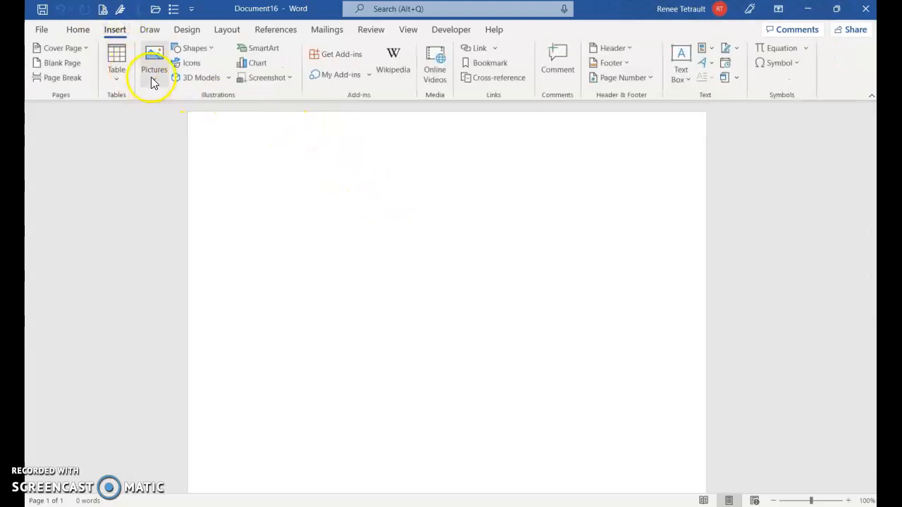
left_click(153, 78)
left_click(181, 153)
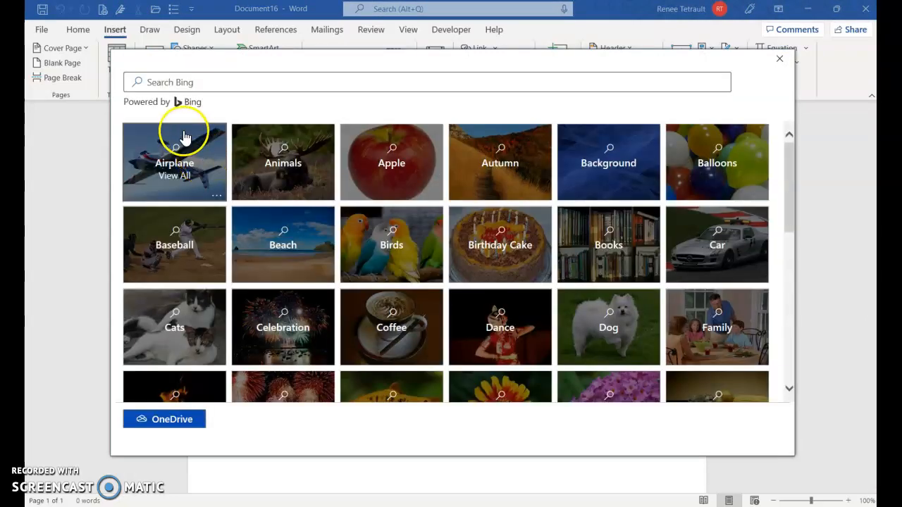
left_click(181, 83)
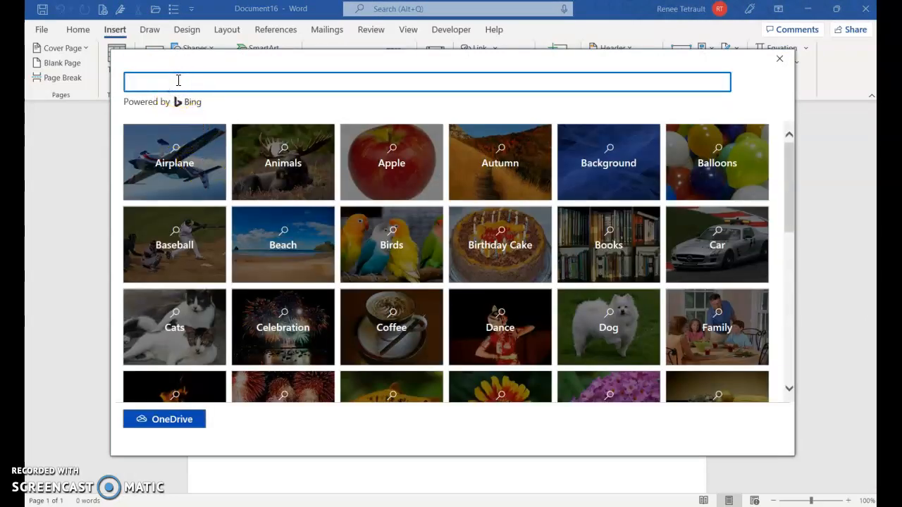
key("Return")
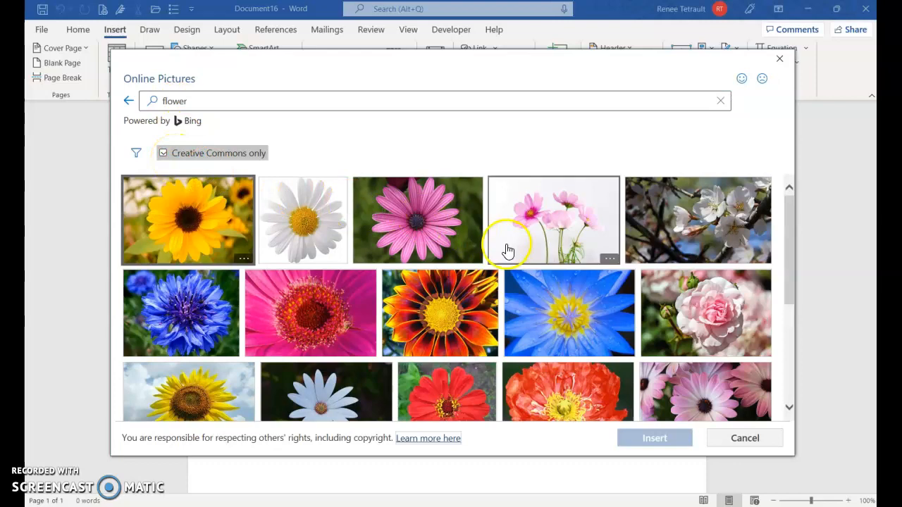
- Insert the round yellow flower close-up from the online picture results into the document
scroll(504, 251, "down", 3)
scroll(417, 278, "down", 6)
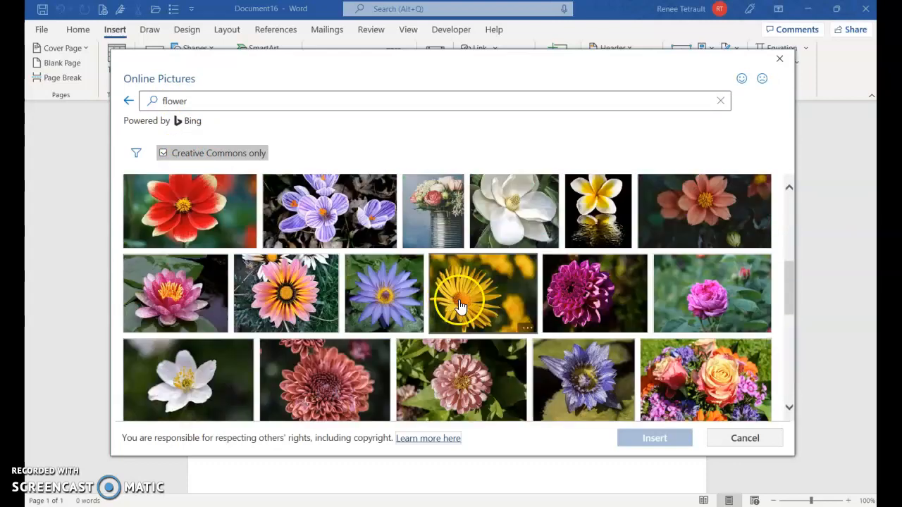
scroll(456, 316, "down", 3)
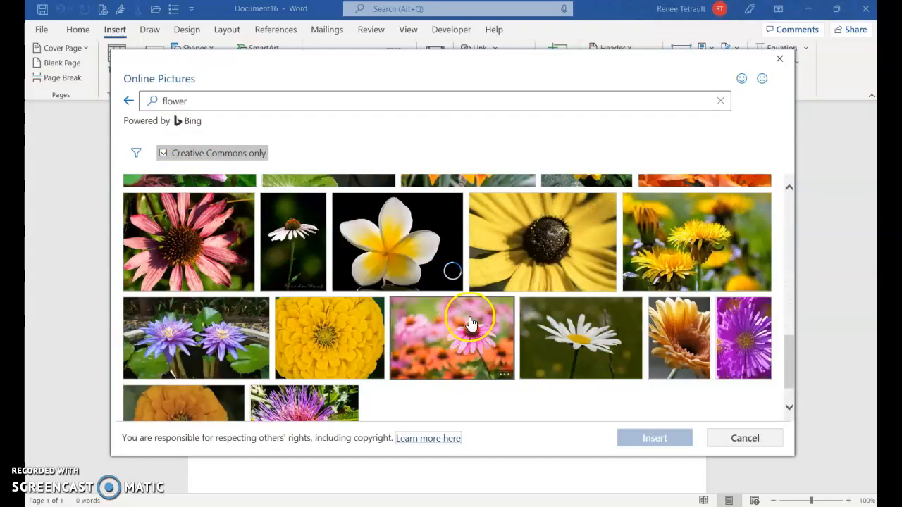
scroll(465, 324, "down", 1)
left_click(347, 271)
left_click(666, 437)
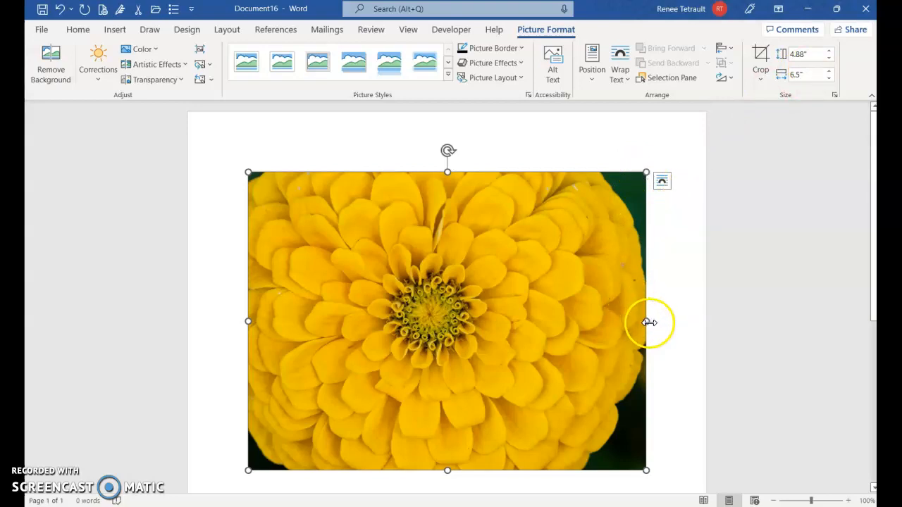
- Narrow the flower picture to 5.75", then scale it proportionally to about 2.28" high by 2.69" wide
left_click_drag(648, 322, 600, 317)
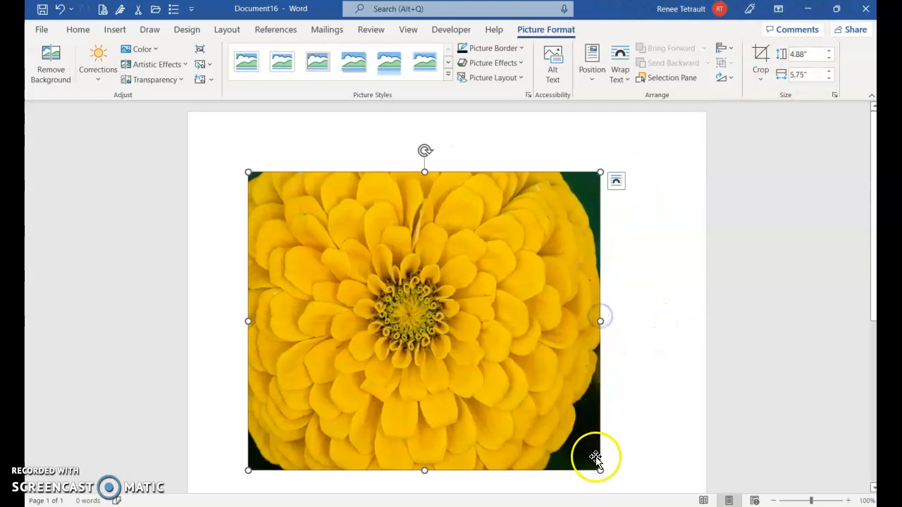
left_click_drag(598, 470, 394, 314)
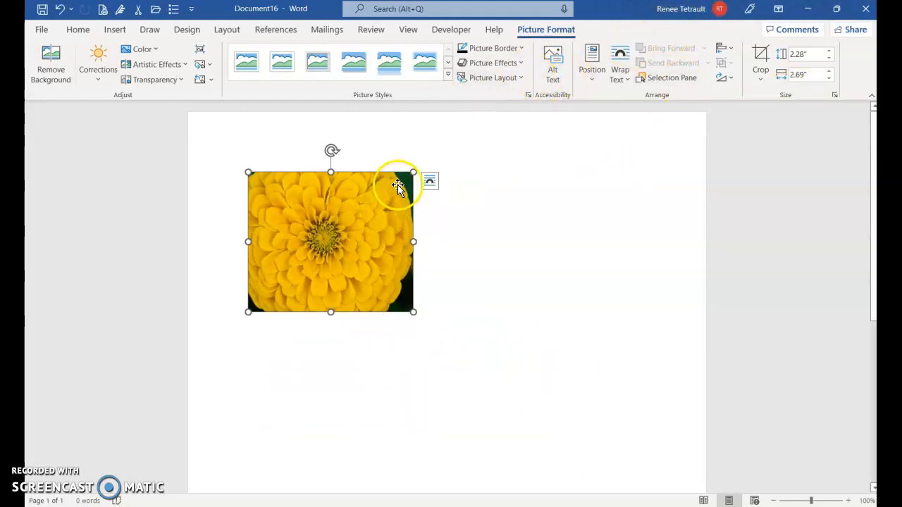
- Crop all the edges of the flower picture to about 1.87" high by 2.07" wide
left_click(762, 57)
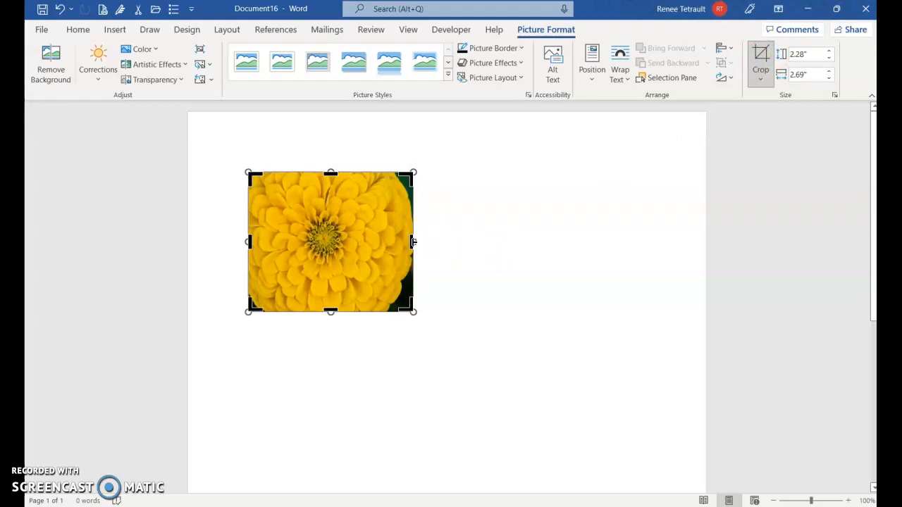
left_click_drag(410, 243, 387, 247)
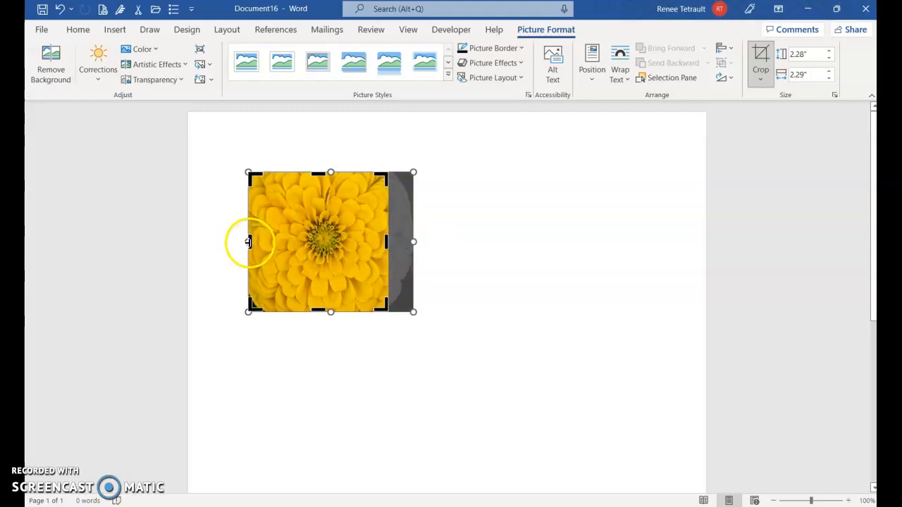
left_click_drag(318, 312, 319, 296)
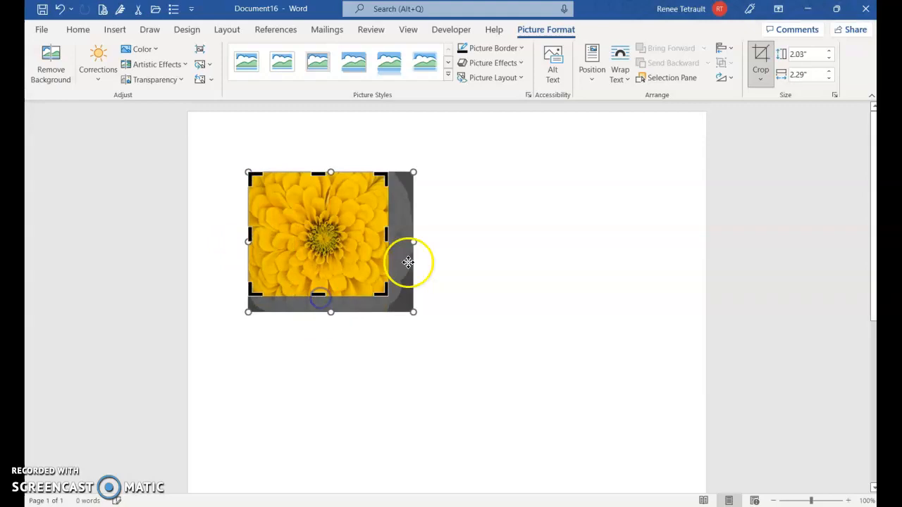
left_click_drag(252, 176, 262, 182)
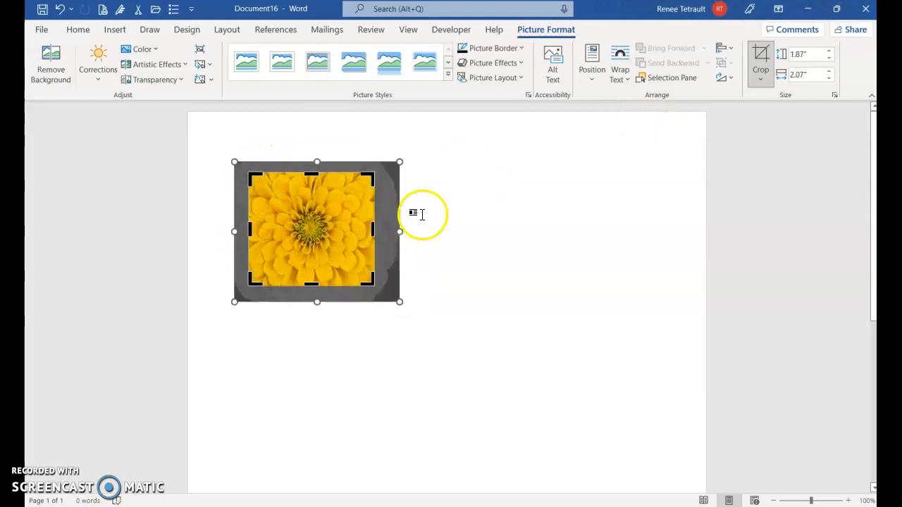
left_click(758, 63)
left_click(499, 342)
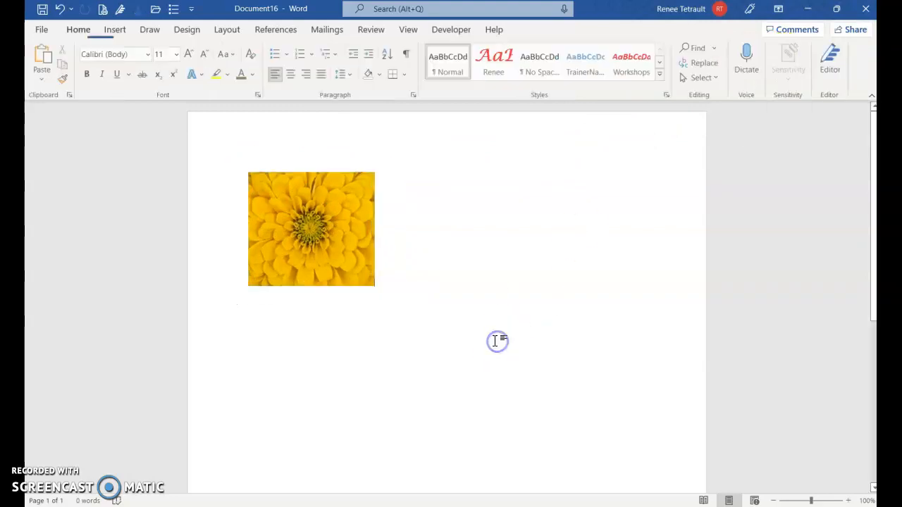
- Crop the flower picture to a heart shape
left_click(335, 239)
left_click(761, 76)
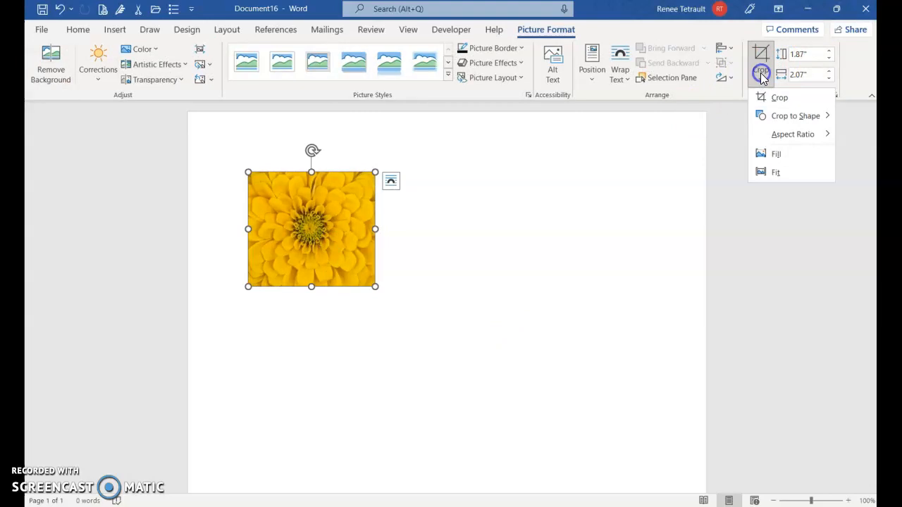
mouse_move(764, 117)
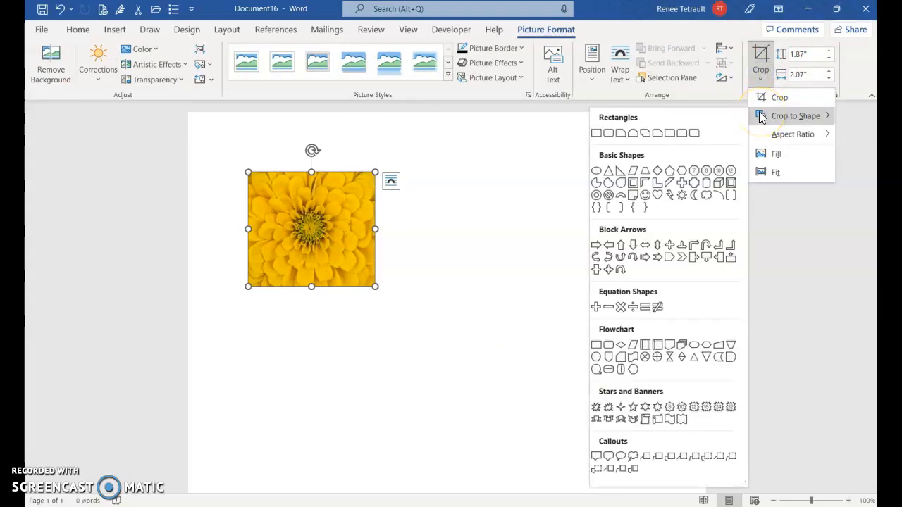
left_click(658, 194)
left_click(551, 278)
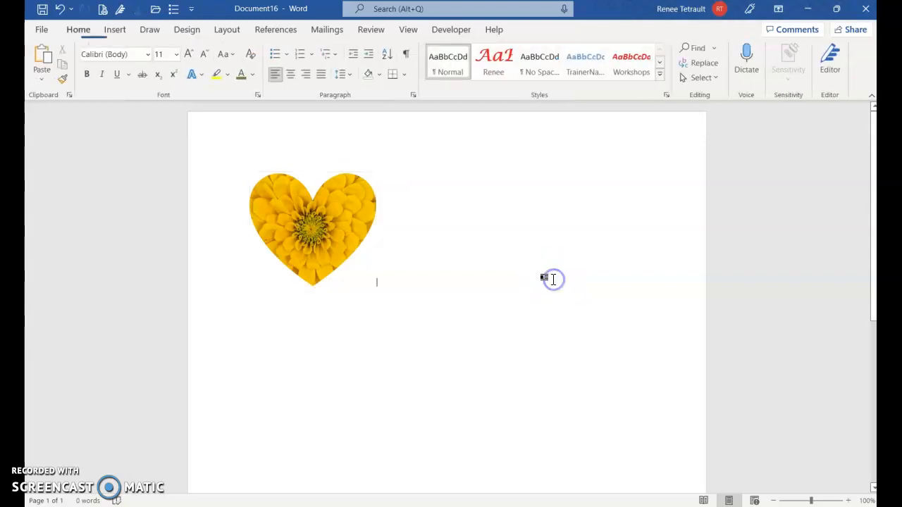
- Place two copies of the heart-shaped flower picture in a row beside the original
left_click(266, 204)
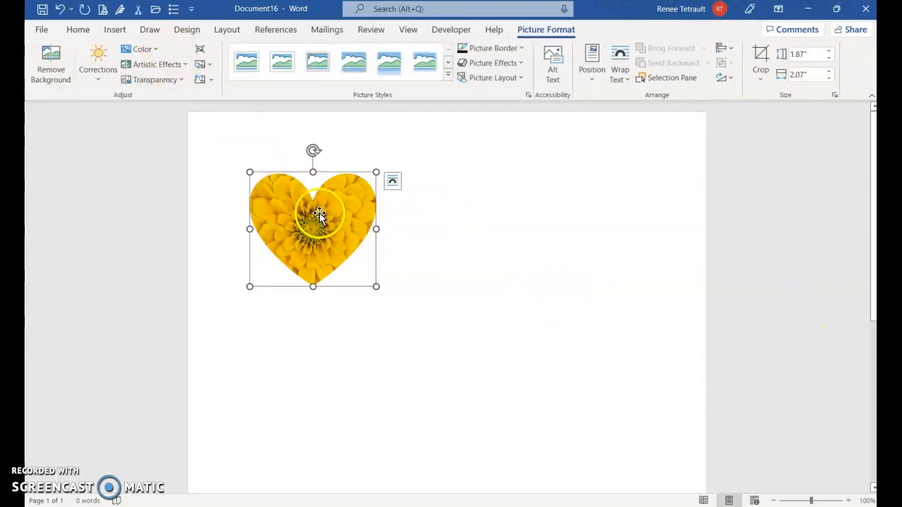
left_click(79, 29)
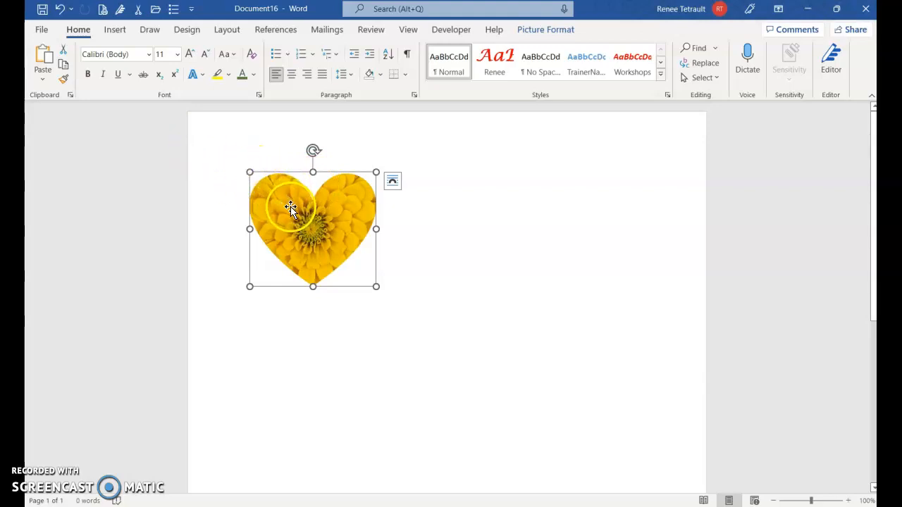
left_click_drag(293, 211, 543, 211)
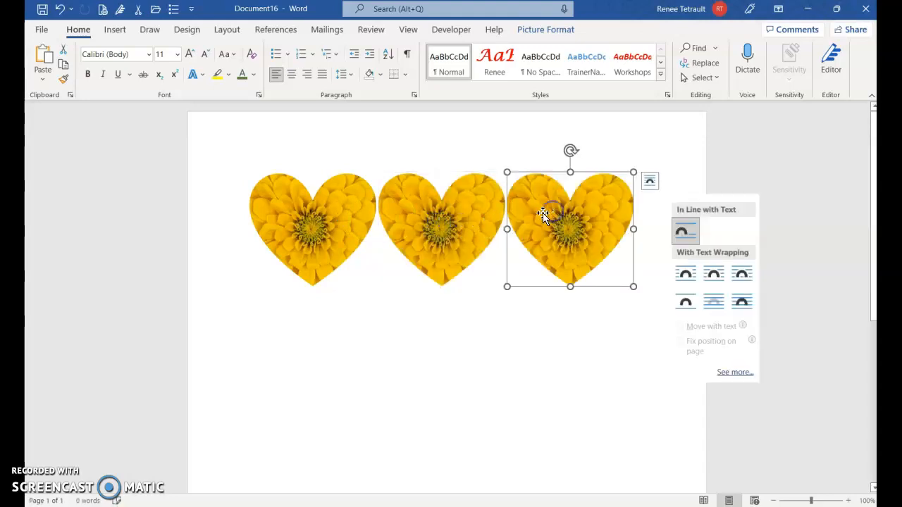
left_click(403, 285)
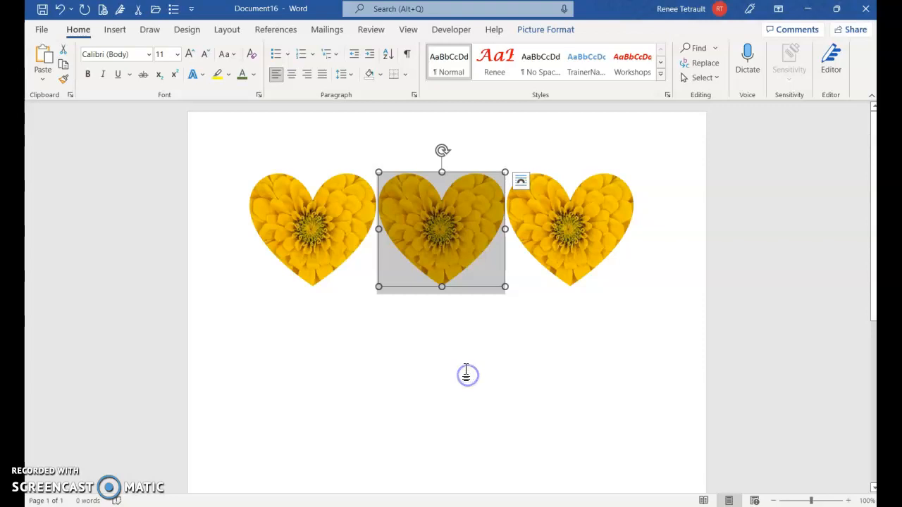
left_click(466, 371)
left_click(493, 304)
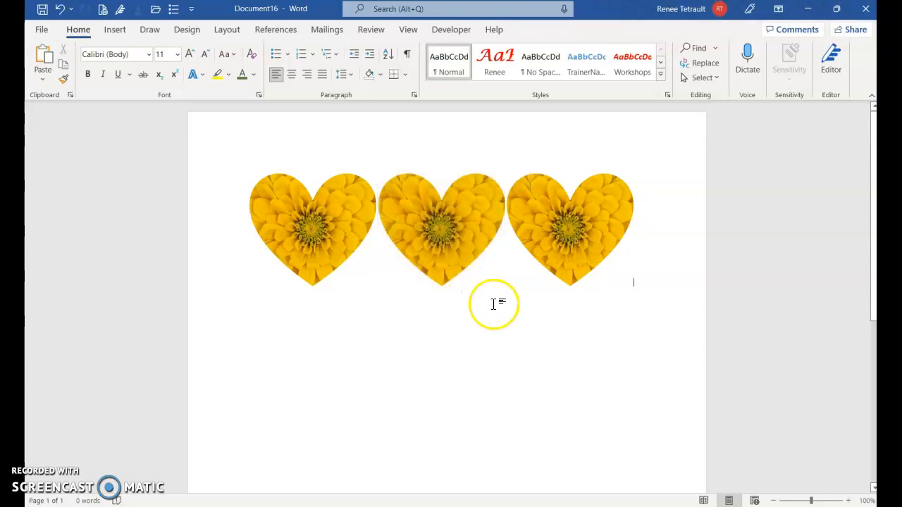
- Start a new line after the hearts and paste the copied seagull picture there
key("Return")
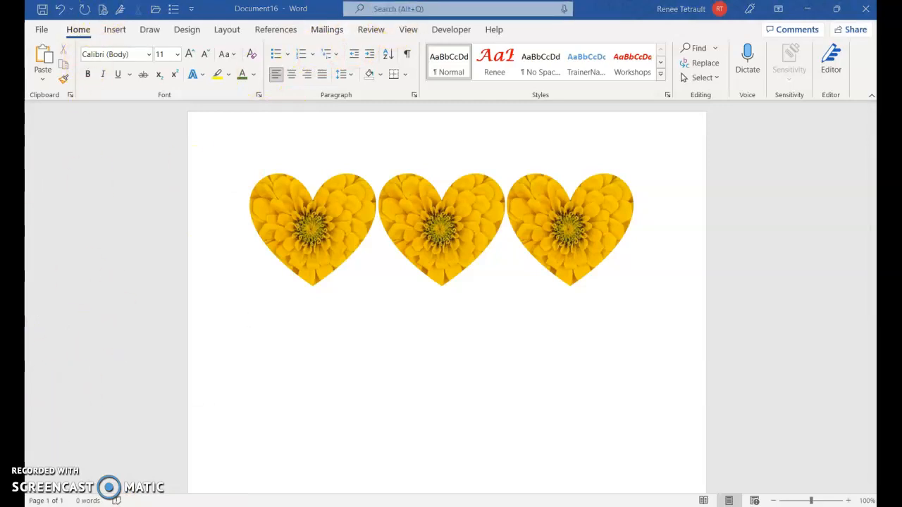
key("ctrl+v")
left_click(416, 337)
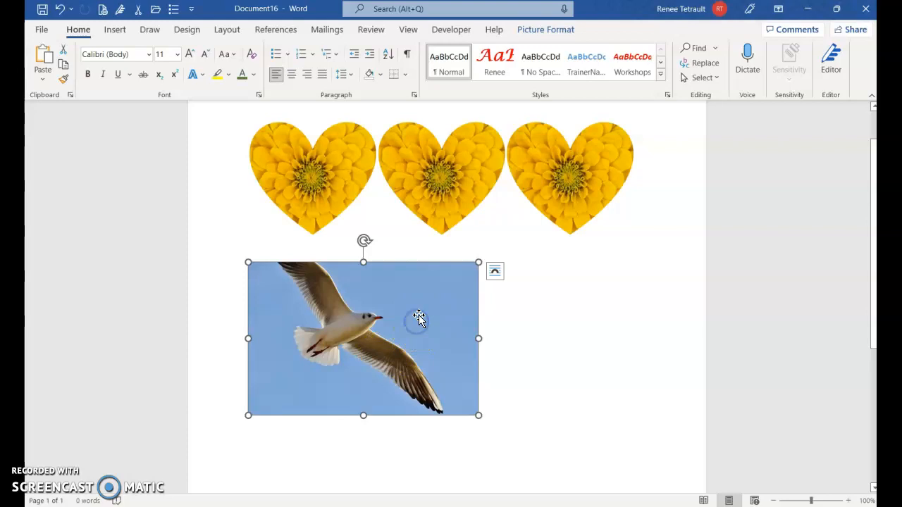
- Preview picture styles on the seagull picture, including Beveled Oval, Black and a thick black matte frame
left_click(553, 33)
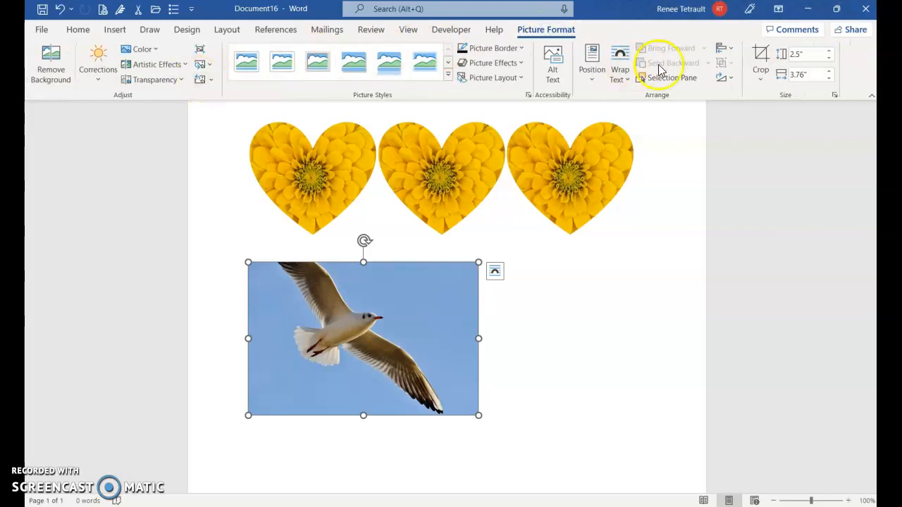
left_click(449, 78)
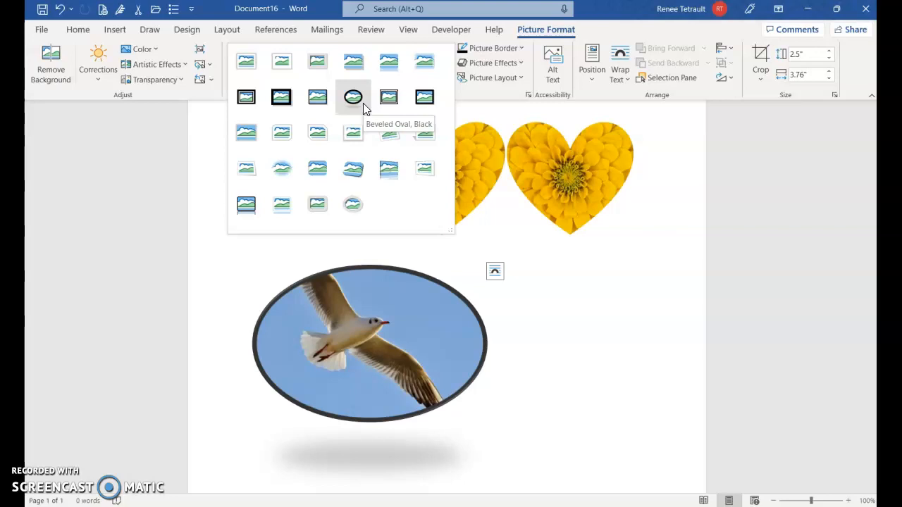
left_click(288, 102)
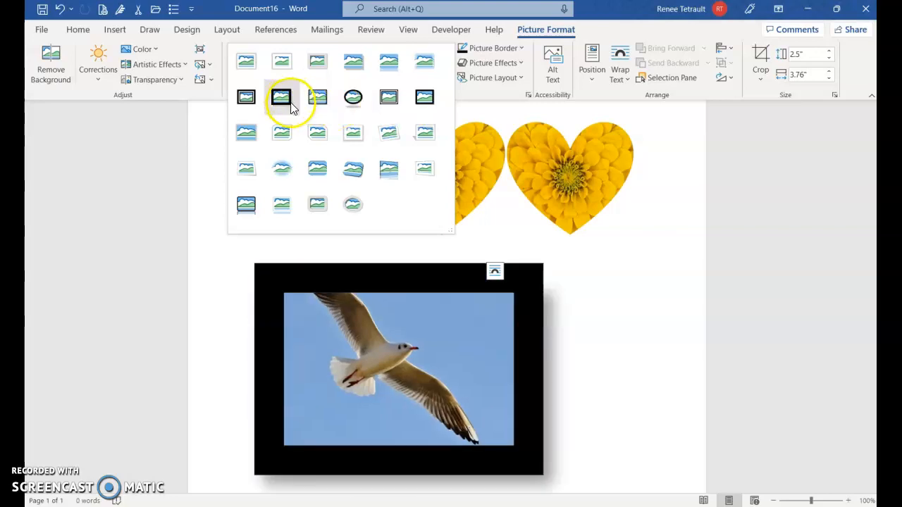
left_click(723, 316)
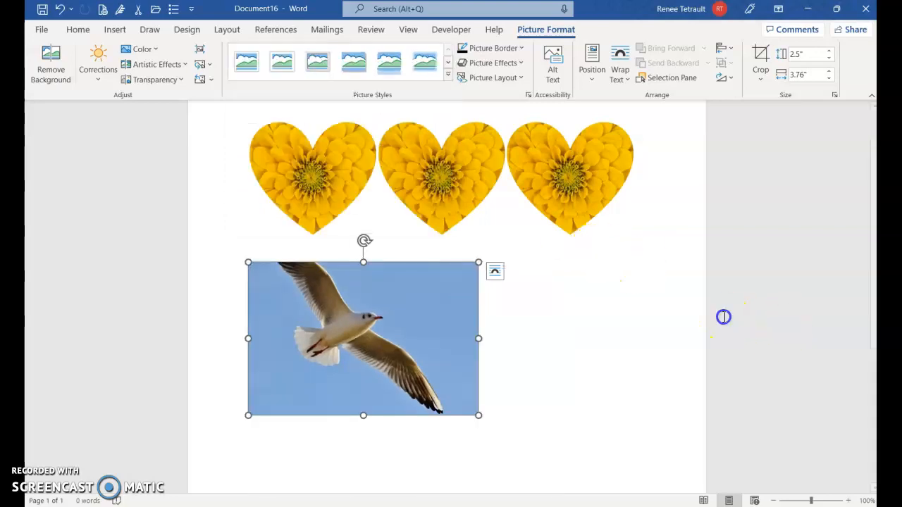
- Make the blue sky of the seagull picture transparent with Set Transparent Color
left_click(146, 54)
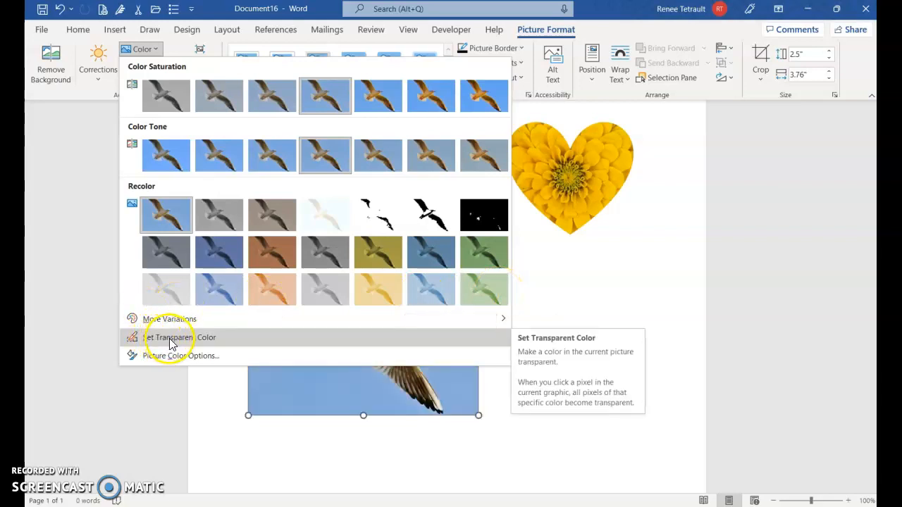
left_click(141, 49)
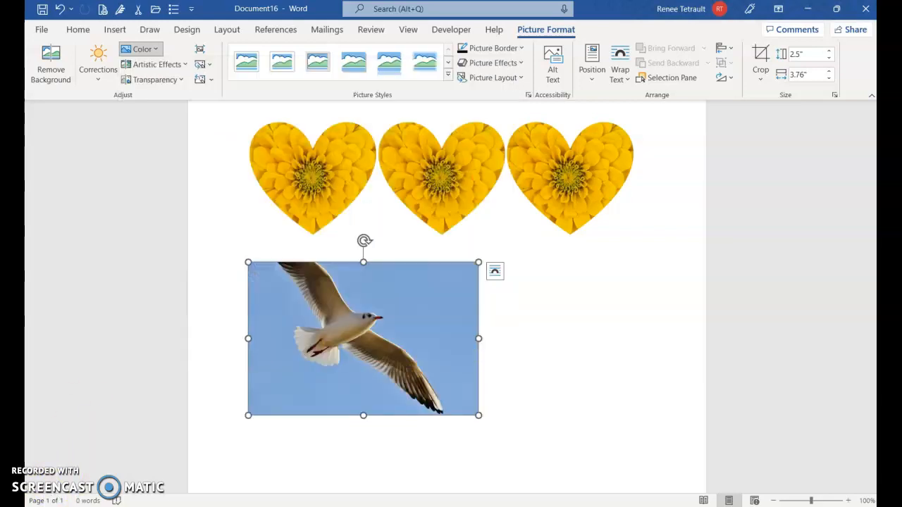
left_click(141, 50)
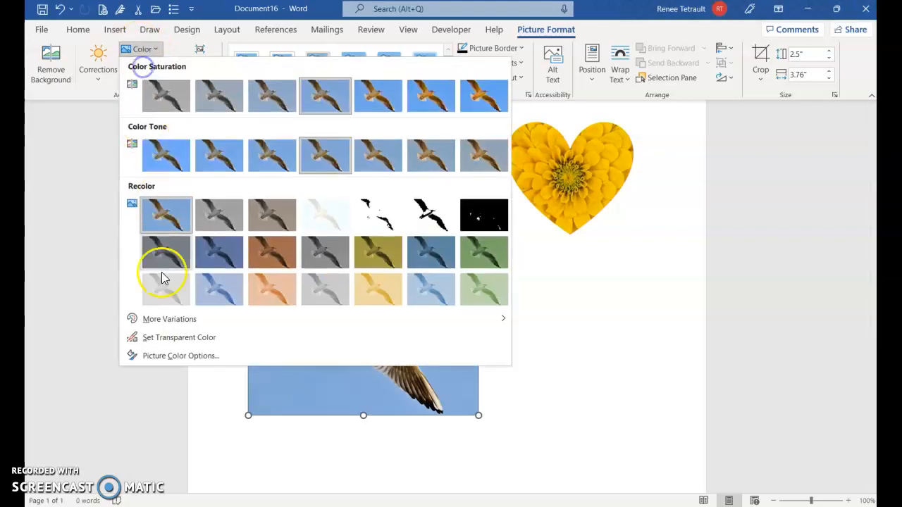
left_click(197, 336)
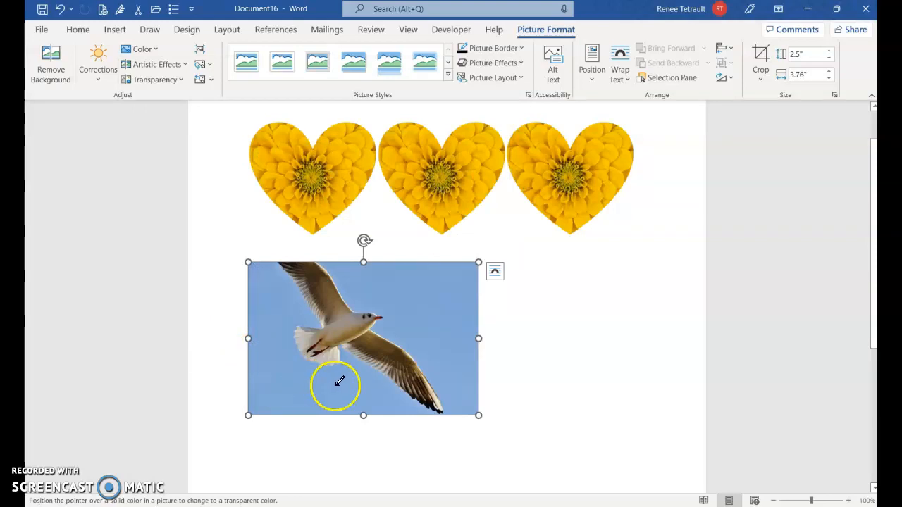
left_click(423, 292)
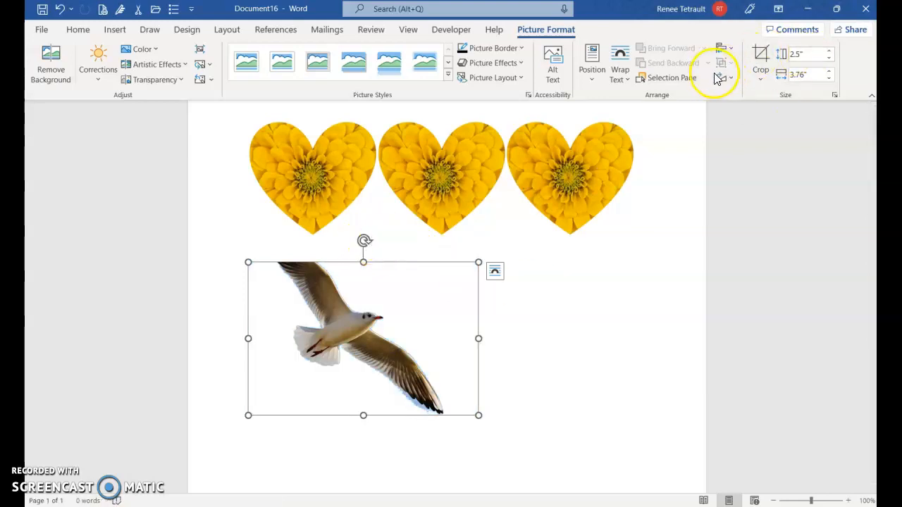
- Flip the seagull picture horizontally
left_click(728, 54)
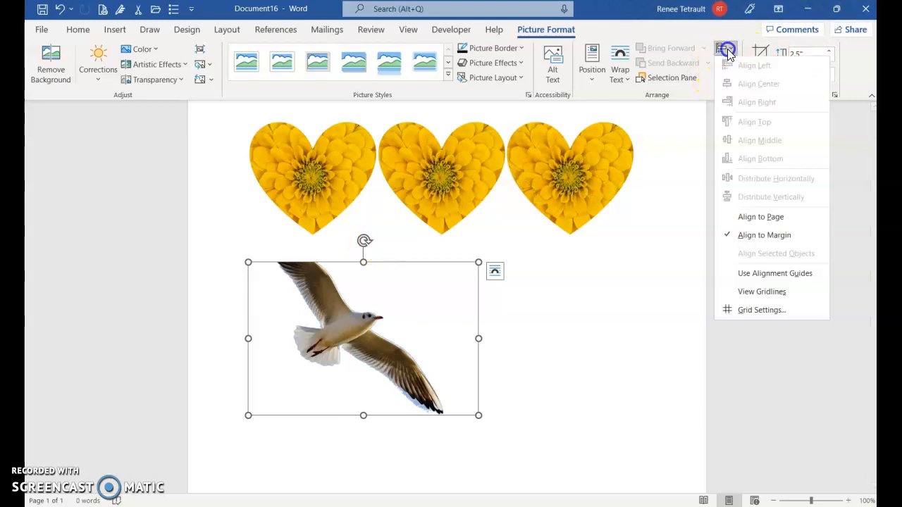
left_click(727, 51)
left_click(732, 82)
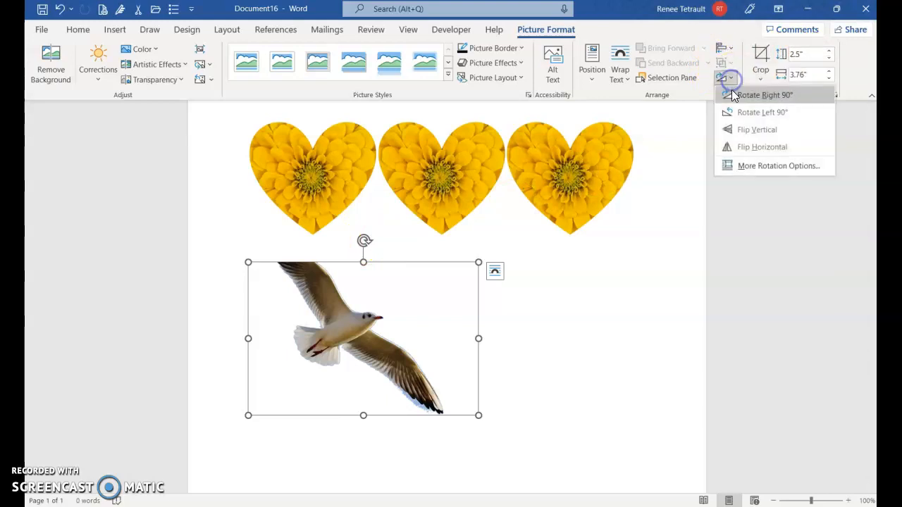
left_click(746, 148)
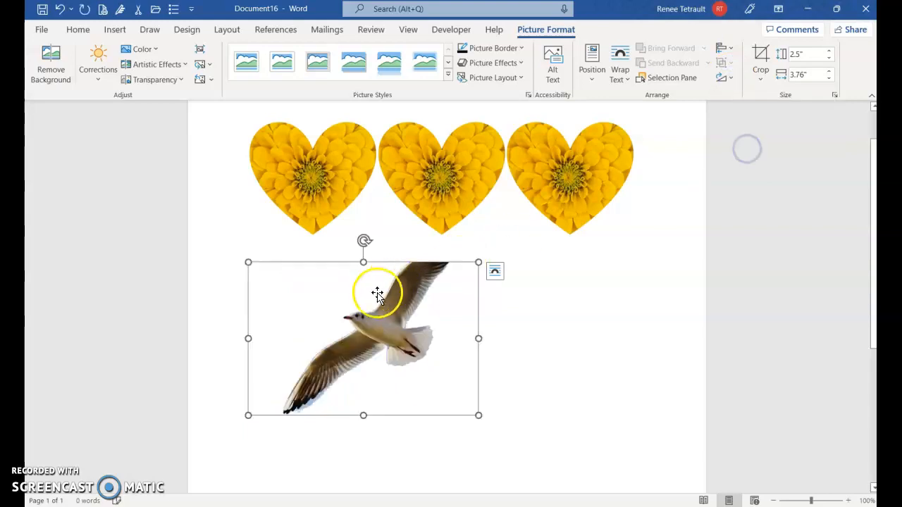
left_click(344, 248)
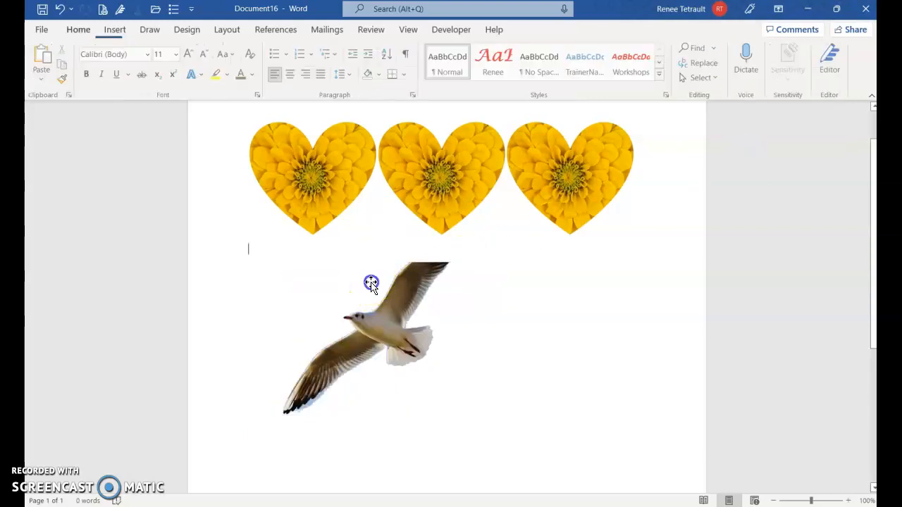
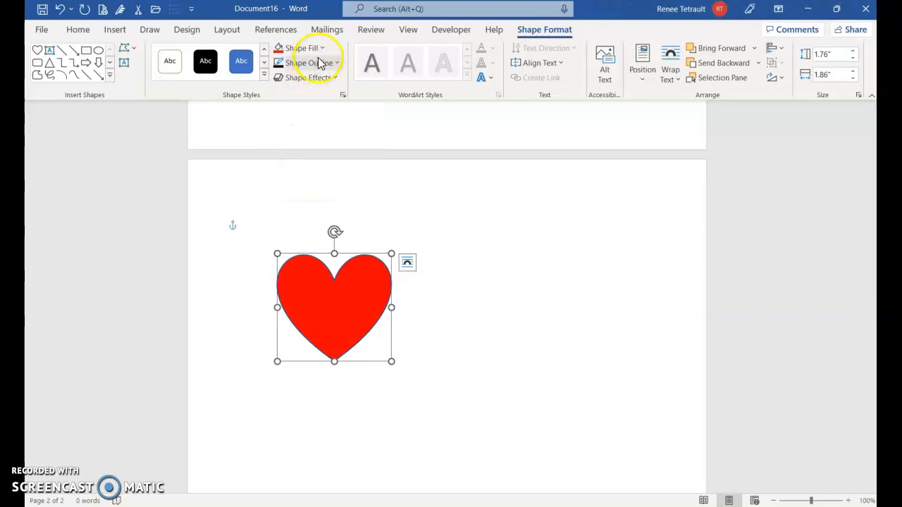
- Give the red heart shape a sketched outline and increase the weight of that outline
left_click(321, 65)
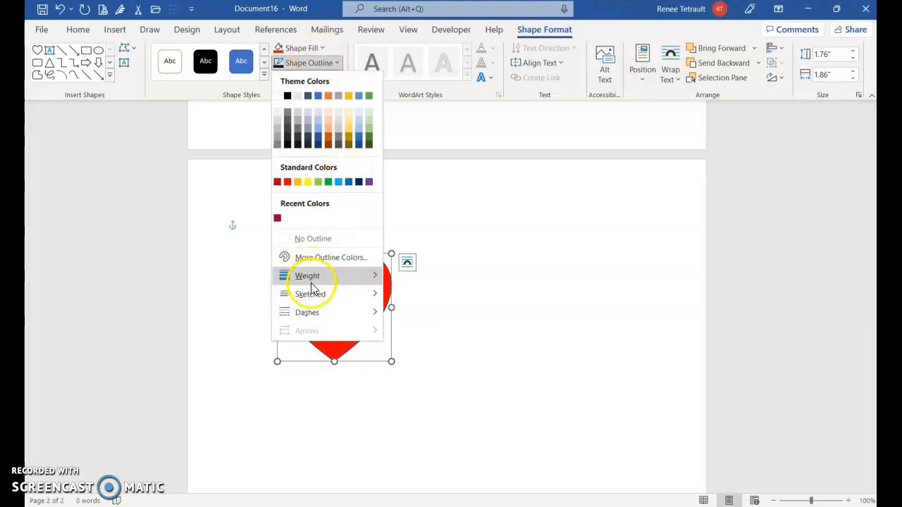
mouse_move(312, 298)
left_click(399, 331)
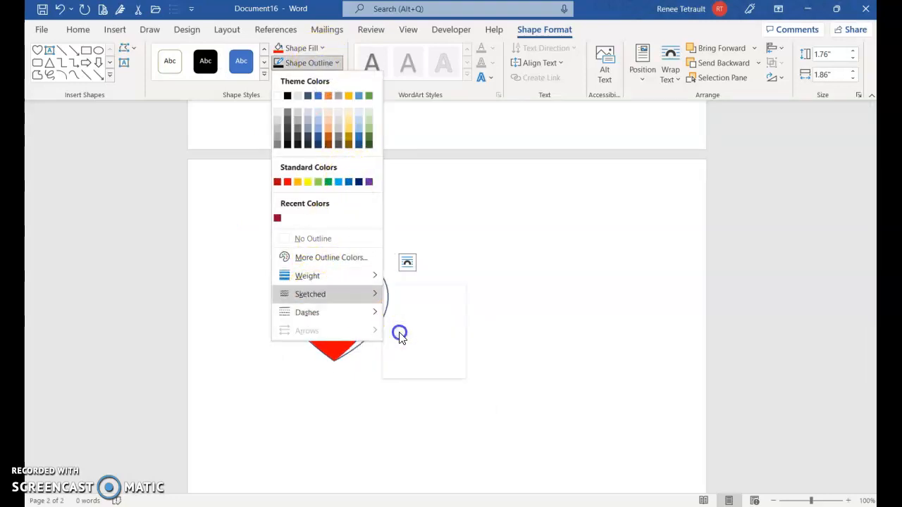
left_click(320, 65)
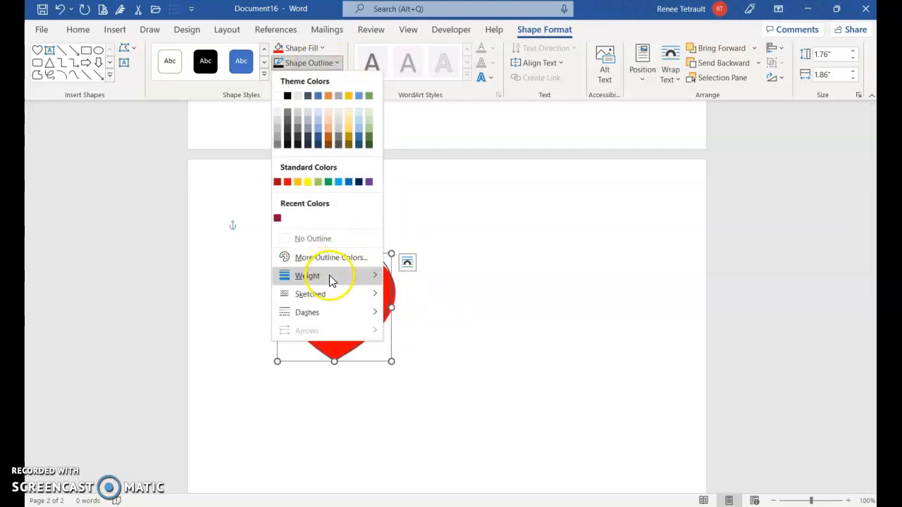
mouse_move(329, 275)
left_click(435, 375)
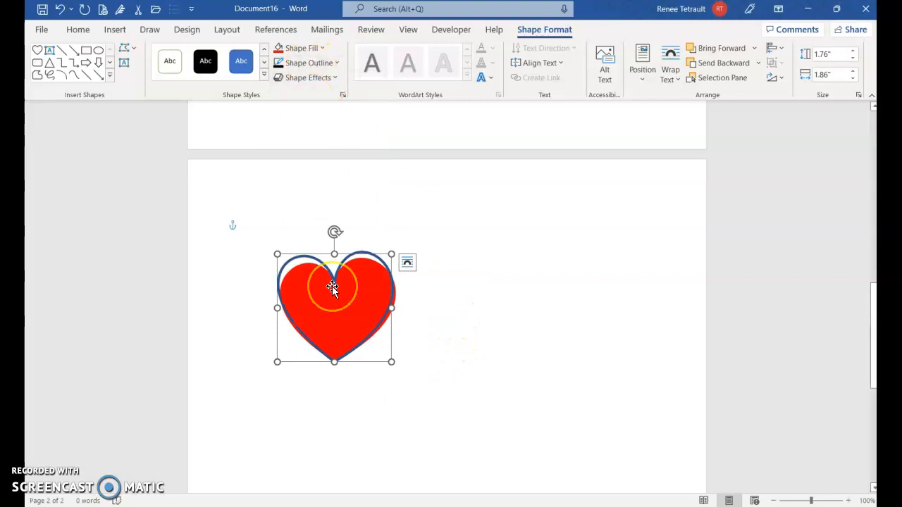
- Add the text STCC inside the heart and format it as 24-point bold
type("STC")
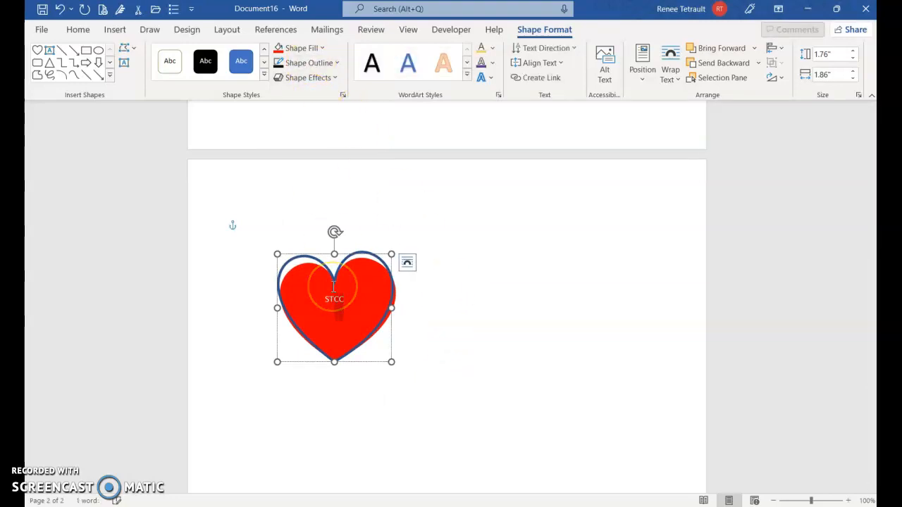
type("C")
left_click(78, 28)
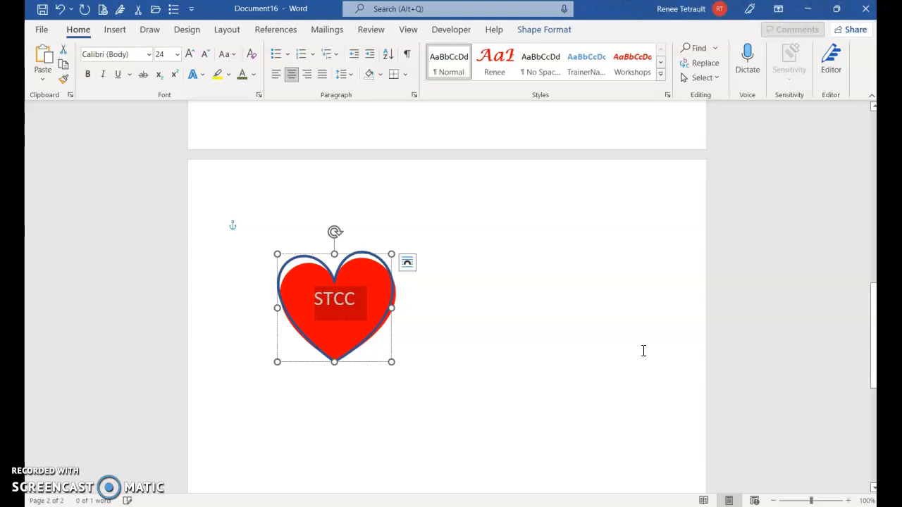
left_click(610, 343)
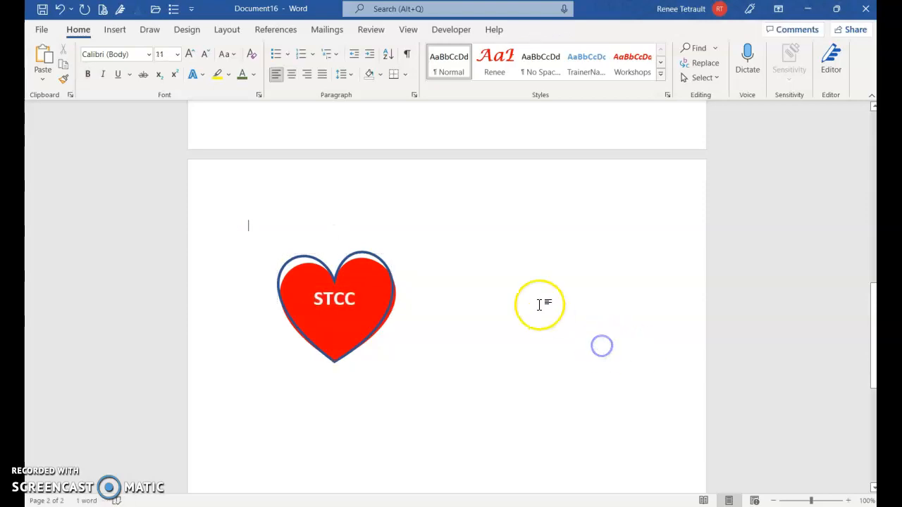
- Insert a sun shape about 1.77 inches high and 2.53 inches wide beside the heart
left_click(115, 29)
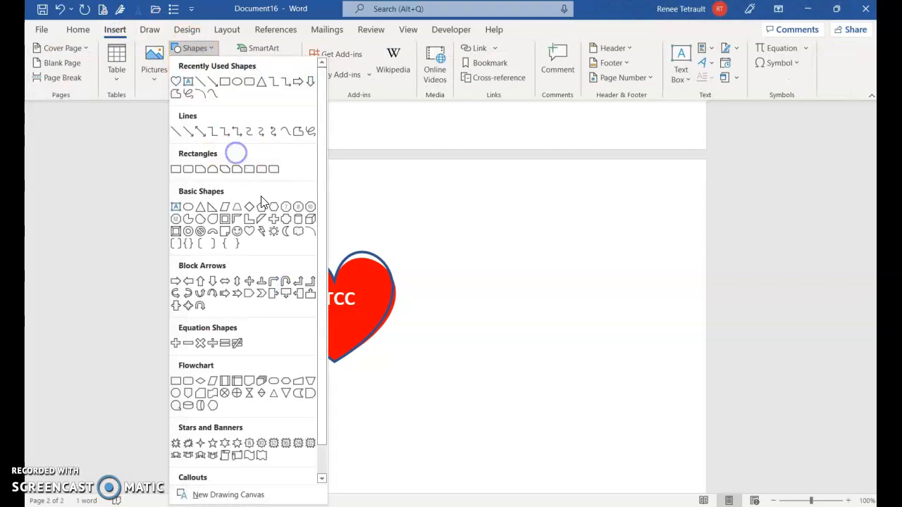
left_click(274, 232)
left_click_drag(425, 258, 588, 374)
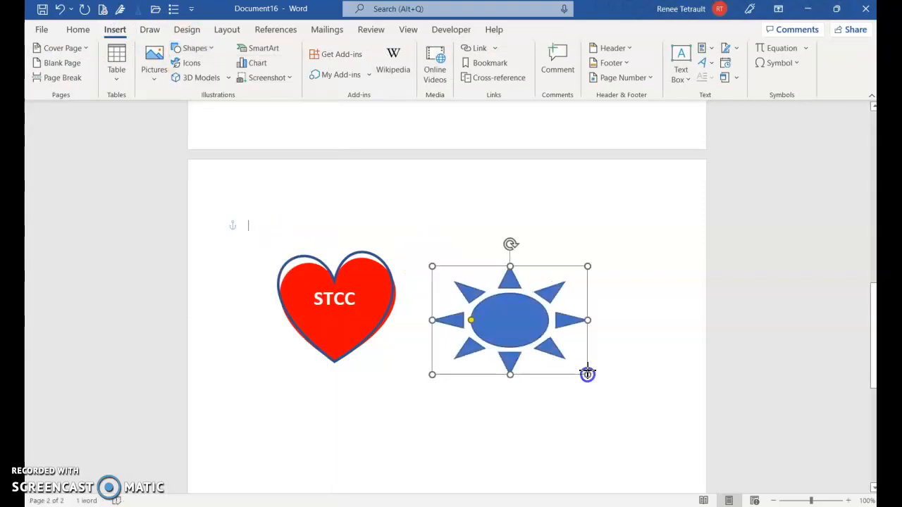
- Fill the sun with standard yellow and shrink its central disc slightly with the shape's adjustment point
left_click(309, 50)
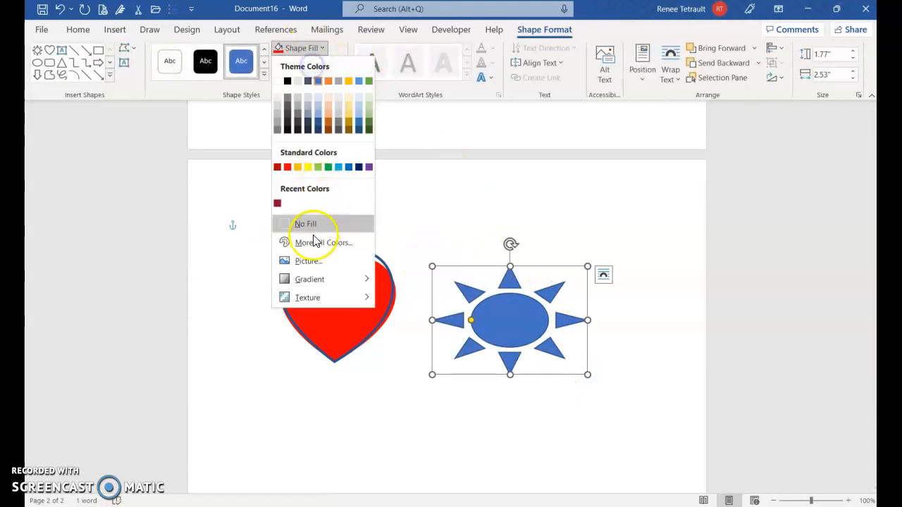
left_click(308, 167)
left_click(497, 316)
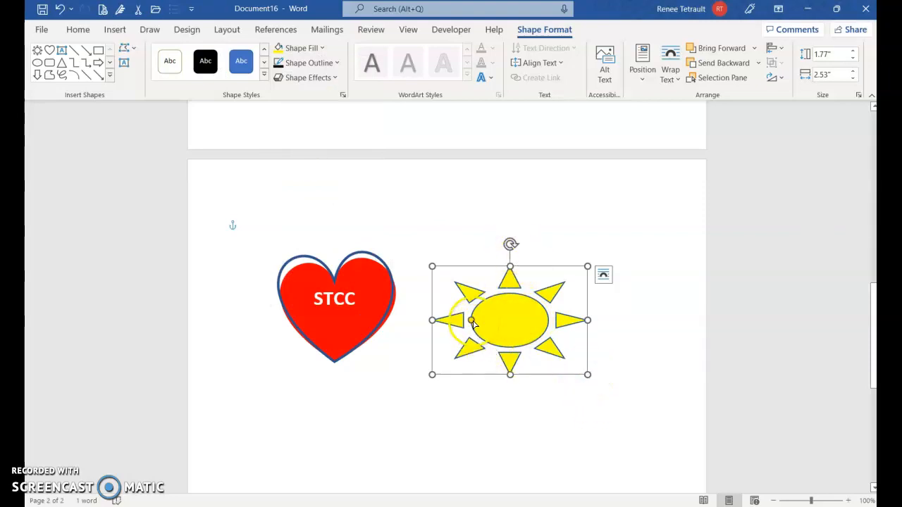
mouse_move(474, 322)
left_mouse_down()
mouse_move(496, 330)
mouse_move(456, 326)
mouse_move(480, 331)
left_mouse_up()
left_click(373, 324)
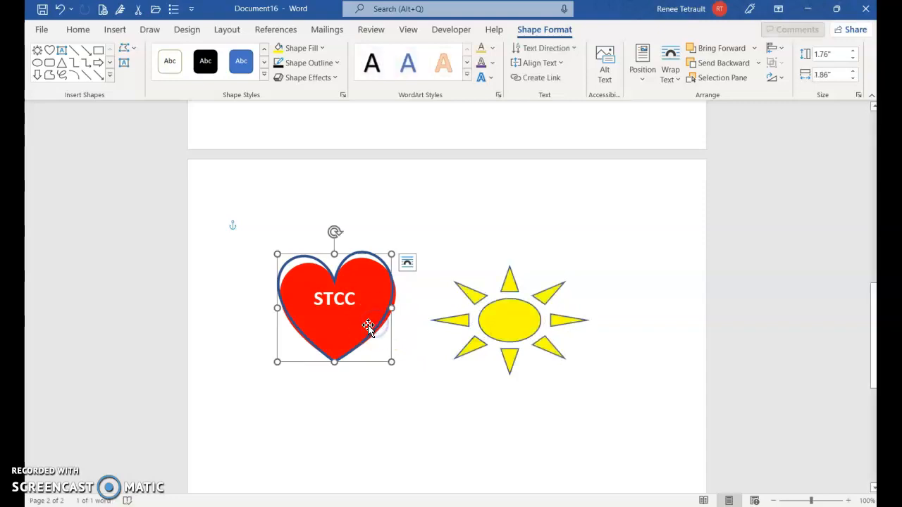
left_click(424, 399)
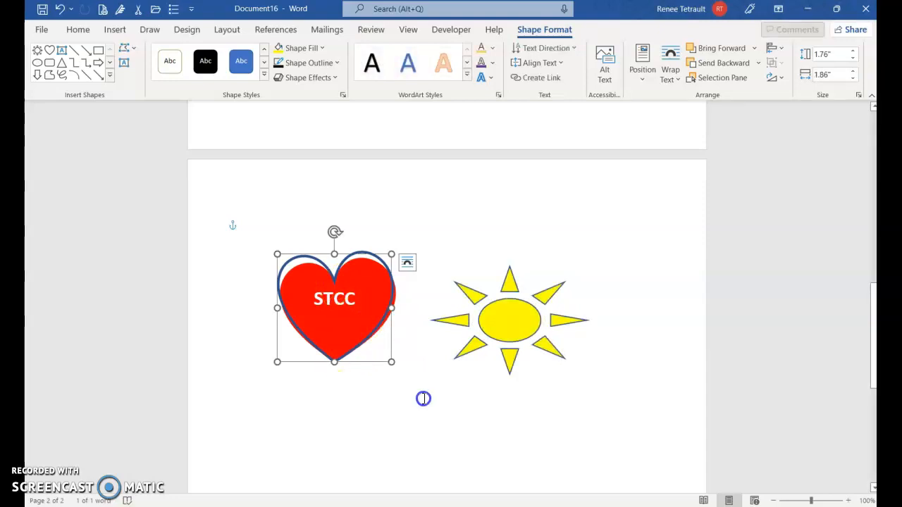
- Draw a many-pointed star, about 1.11 by 1.98 inches, below and between the heart and the sun
left_click(113, 30)
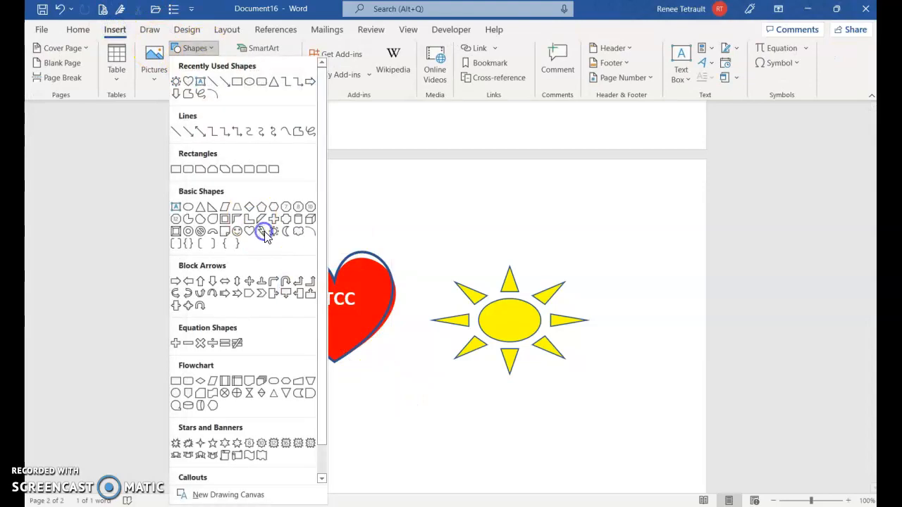
scroll(271, 395, "down", 2)
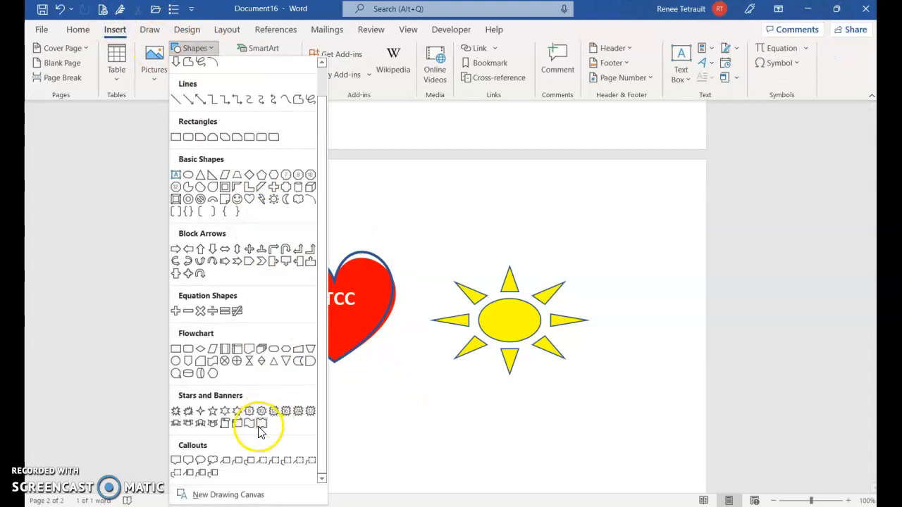
left_click(310, 412)
left_click_drag(371, 389, 493, 458)
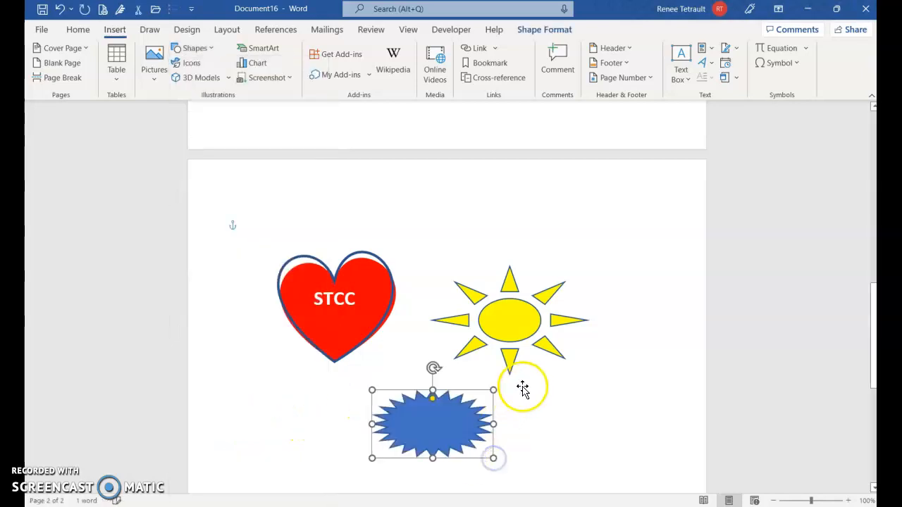
- Pull the star's inner points to its center to form thin rays, and set its fill to standard purple
left_click_drag(433, 306, 437, 336)
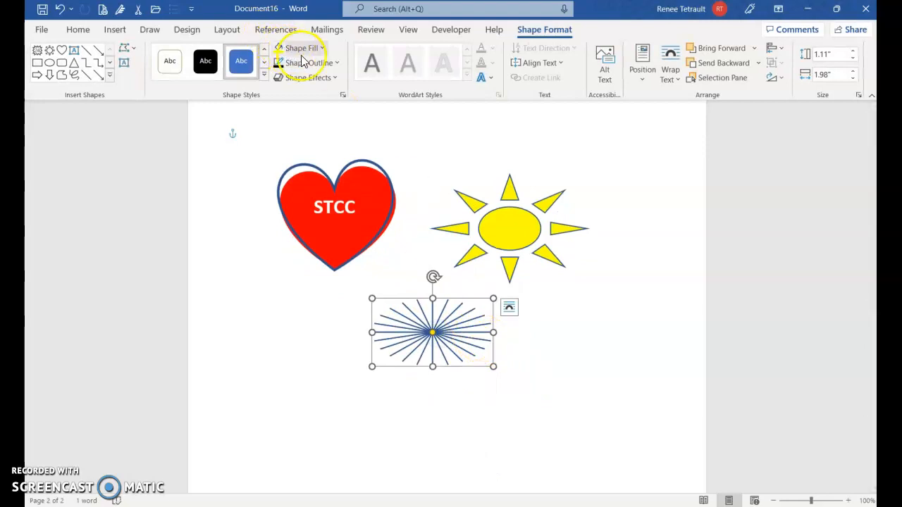
left_click(322, 50)
left_click(368, 167)
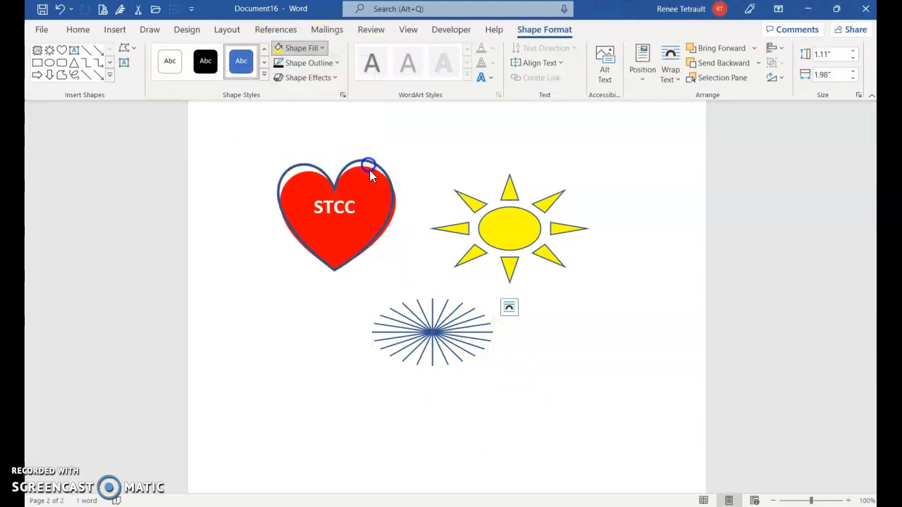
scroll(566, 393, "up", 1)
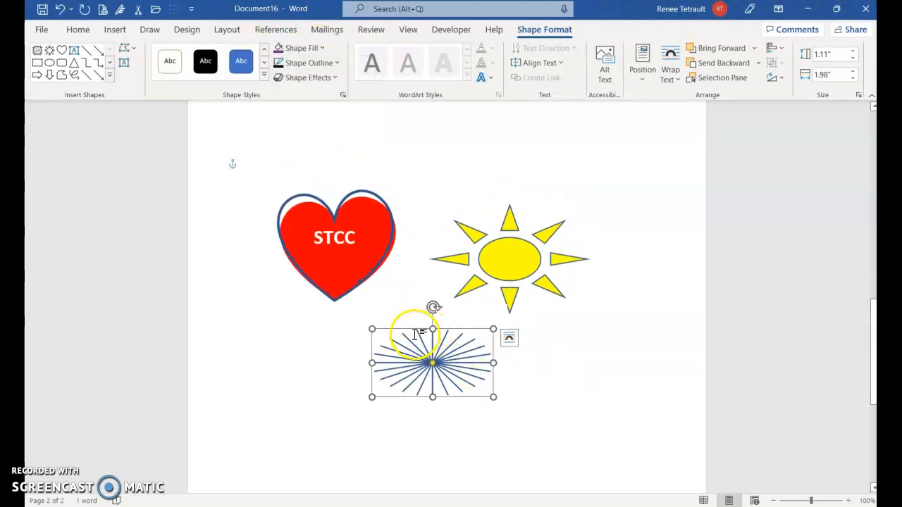
- Place a copy of the thin-rayed starburst above the sun
left_click(435, 200)
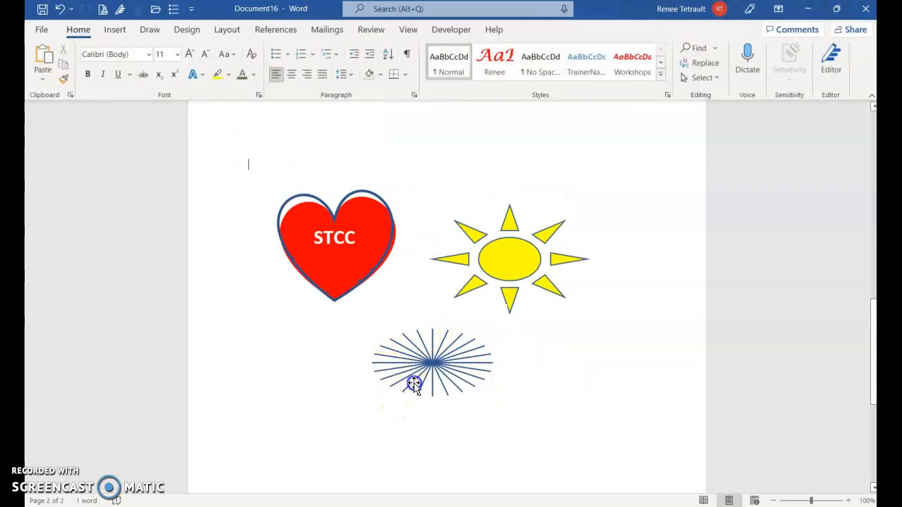
left_click(412, 382)
left_click_drag(413, 388, 455, 181)
left_click(303, 429)
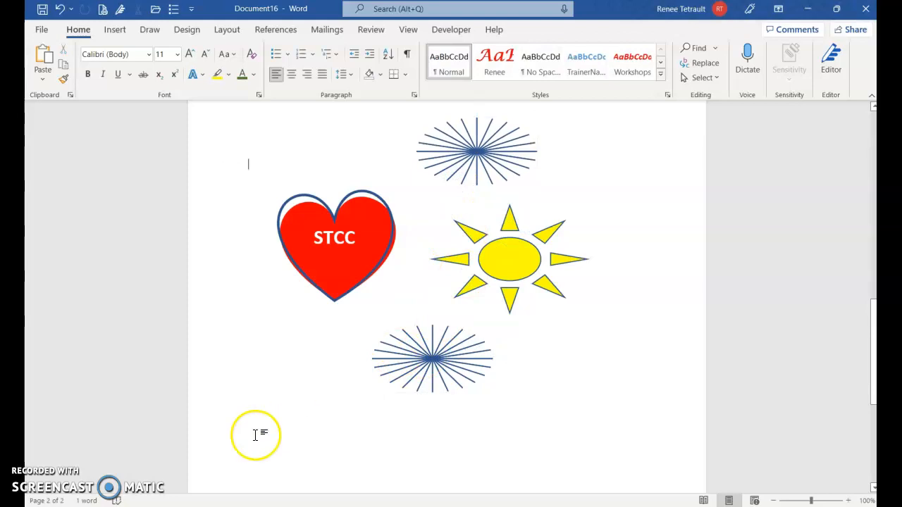
- Insert the outlined pumpkin icon from the Holidays category of the icon library
scroll(355, 373, "down", 2)
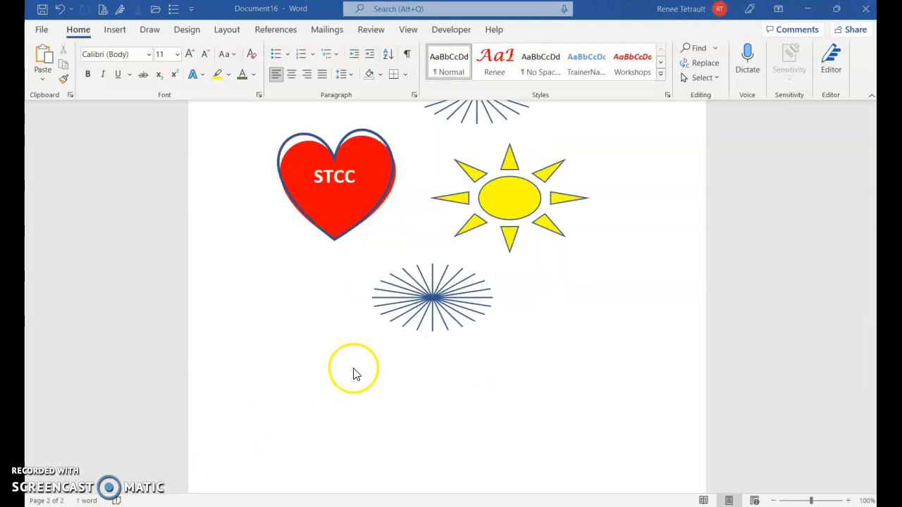
left_click(116, 33)
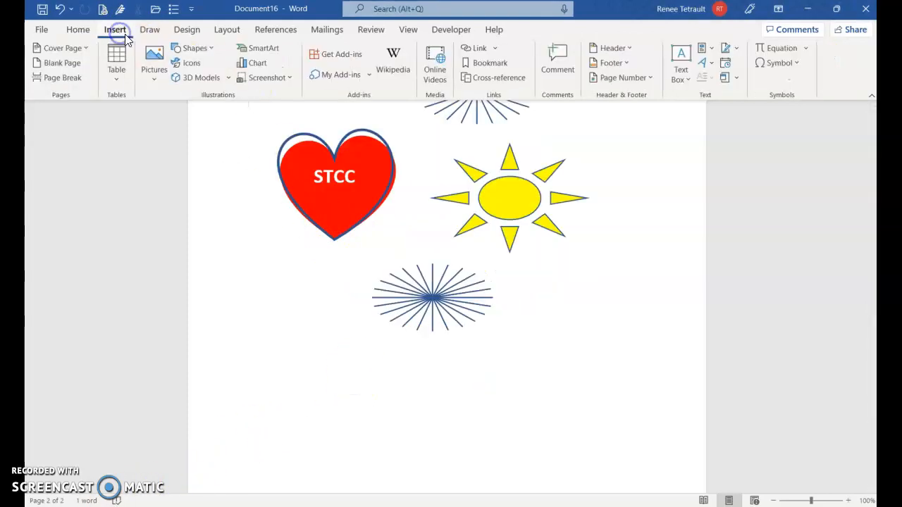
left_click(190, 63)
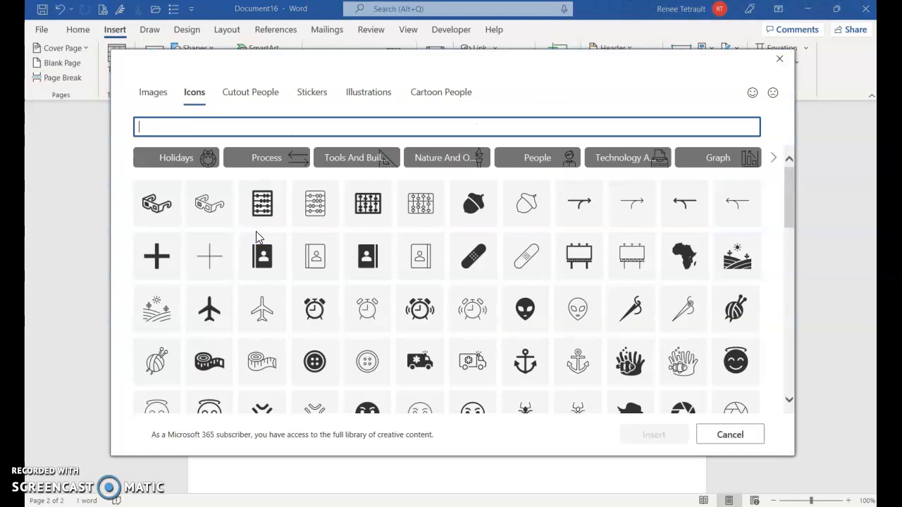
mouse_move(791, 187)
left_mouse_down()
mouse_move(787, 378)
mouse_move(799, 298)
mouse_move(796, 181)
left_mouse_up()
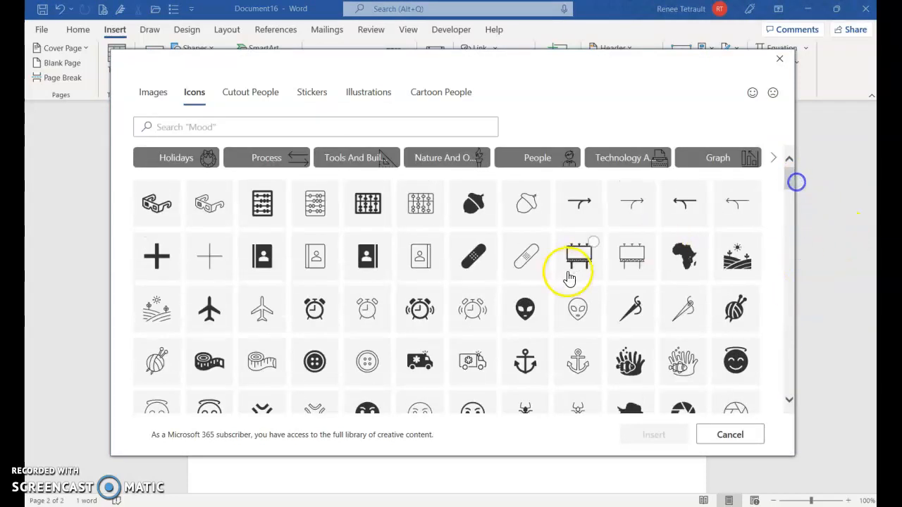
left_click(199, 161)
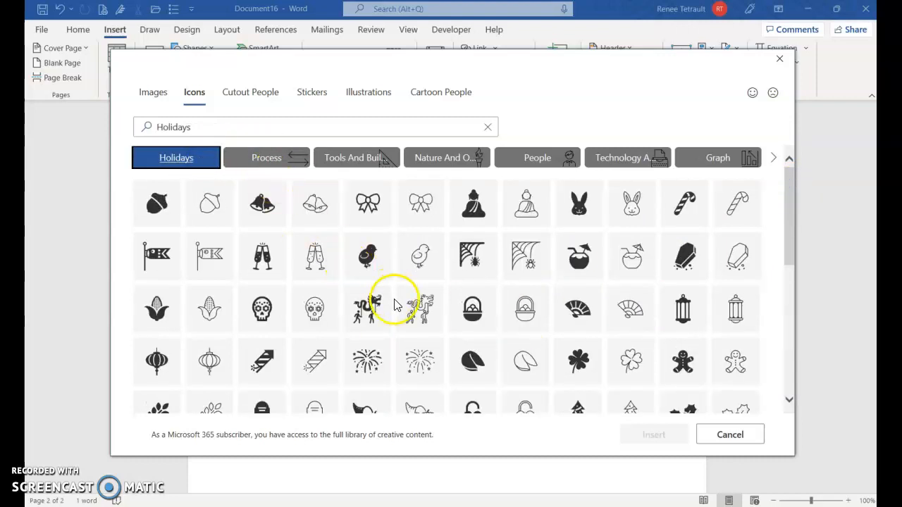
scroll(384, 315, "down", 5)
scroll(385, 315, "down", 3)
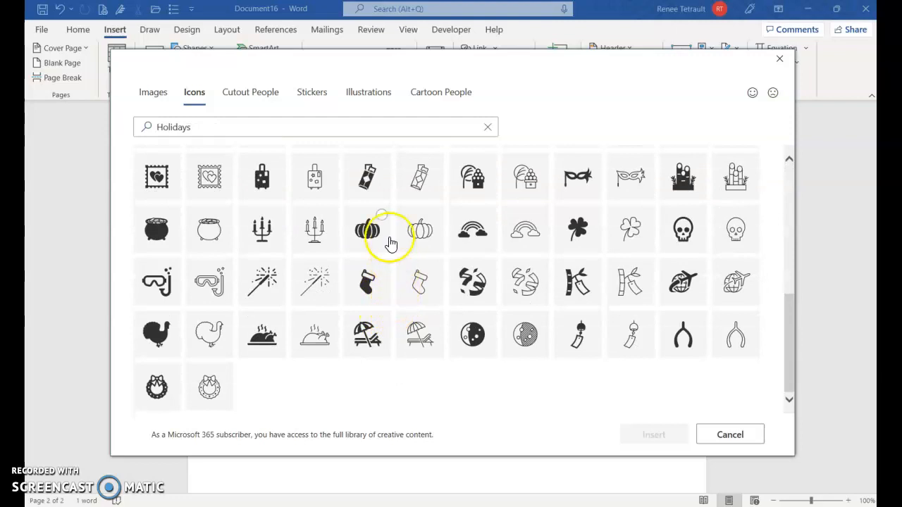
left_click(420, 230)
left_click(662, 437)
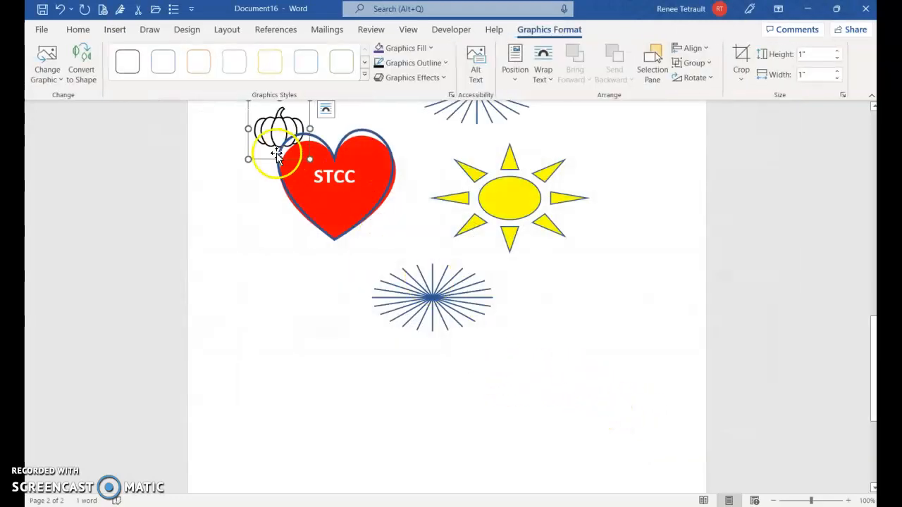
- Set the pumpkin icon's text wrapping to Square and move it below the lower starburst
left_click_drag(267, 153, 343, 383)
left_click_drag(255, 127, 277, 259)
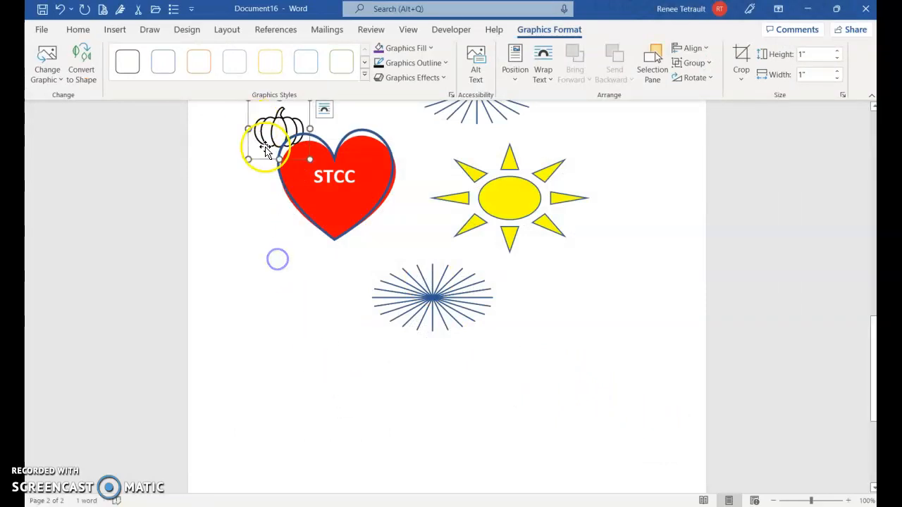
left_click(325, 112)
left_click(362, 203)
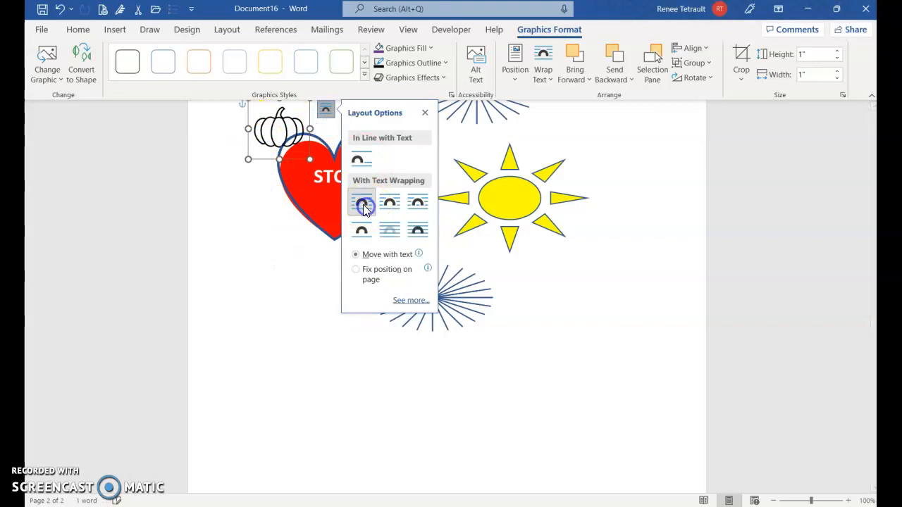
left_click(255, 129)
left_click_drag(256, 129, 340, 388)
- Enlarge the pumpkin icon to slightly under 2.33 inches square and fill it with standard orange
left_click_drag(387, 417, 467, 447)
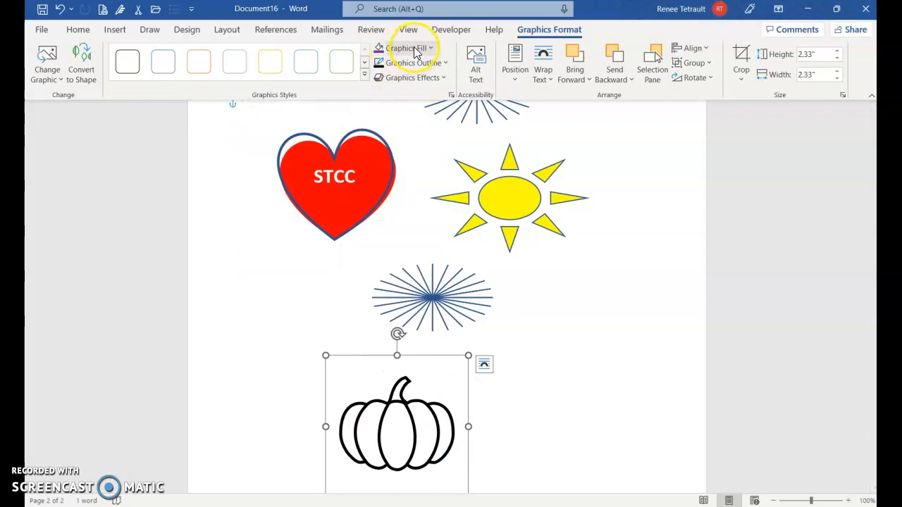
left_click(416, 50)
left_click(399, 169)
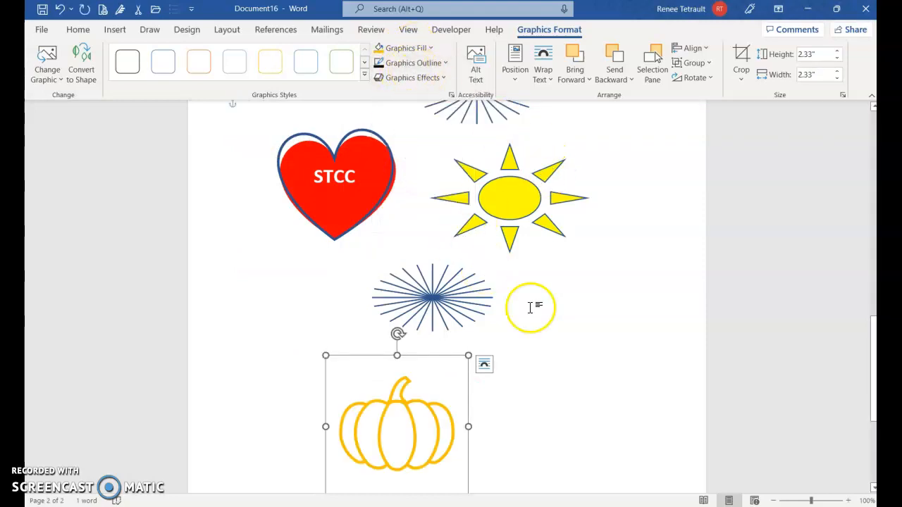
left_click_drag(469, 356, 442, 365)
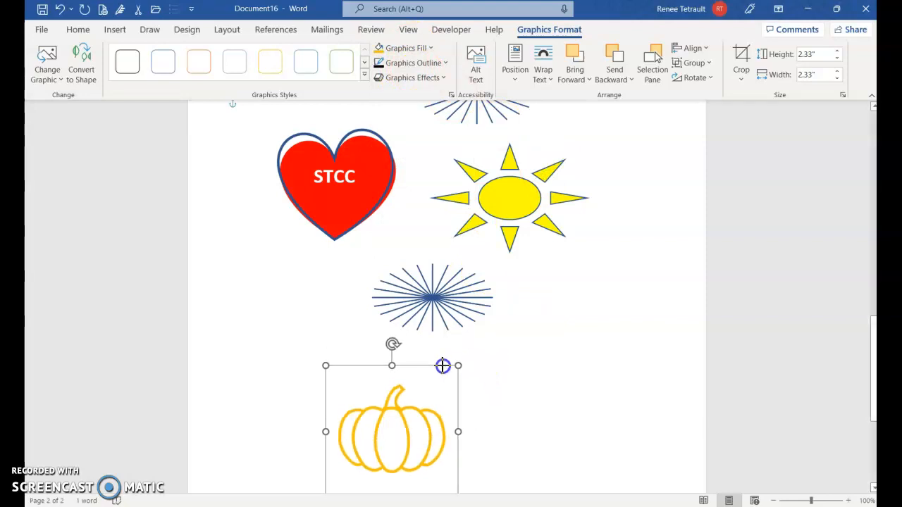
left_click(545, 382)
- Browse the stock library's Celebration icons, Cutout People, Pig and Max The Husky stickers, Illustrations and Cartoon People, then close it
left_click(115, 29)
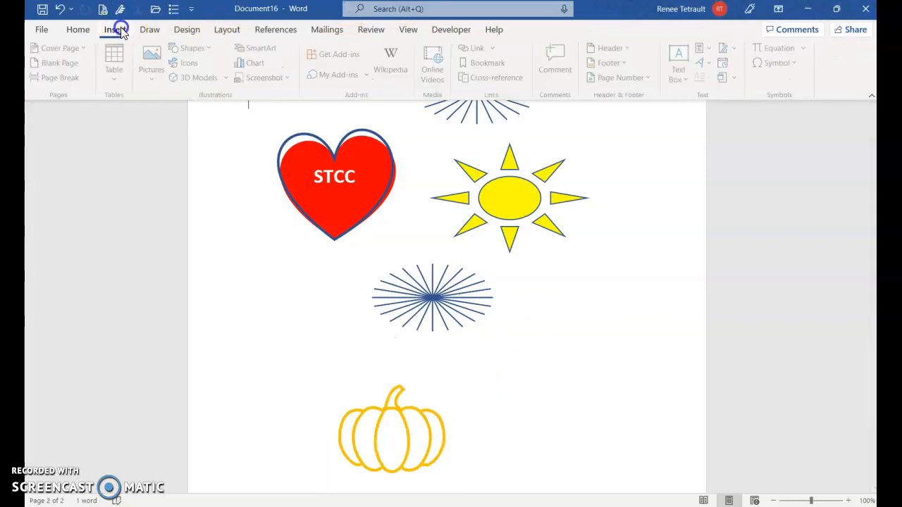
left_click(188, 66)
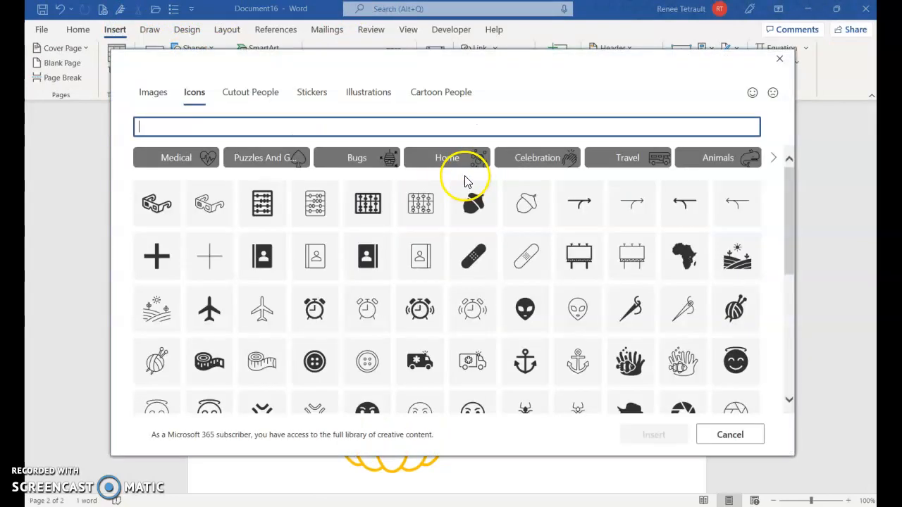
left_click(557, 160)
left_click(773, 158)
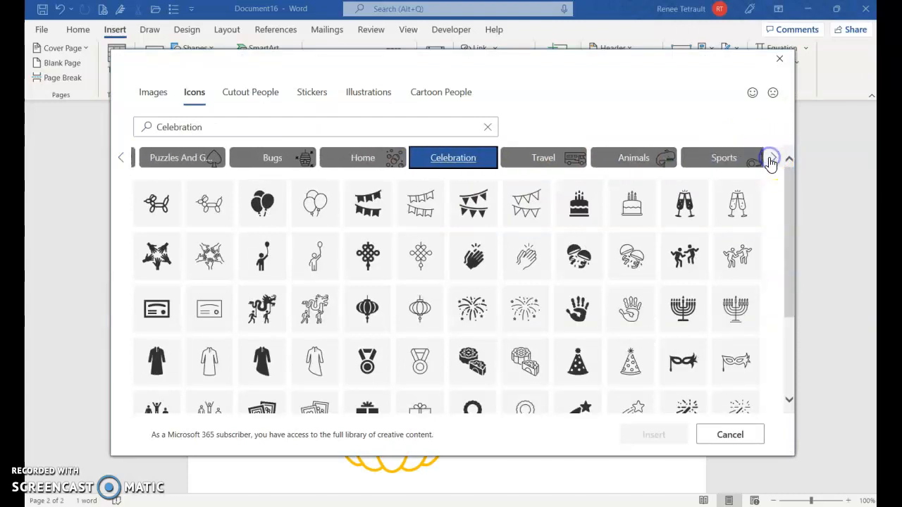
left_click(771, 159)
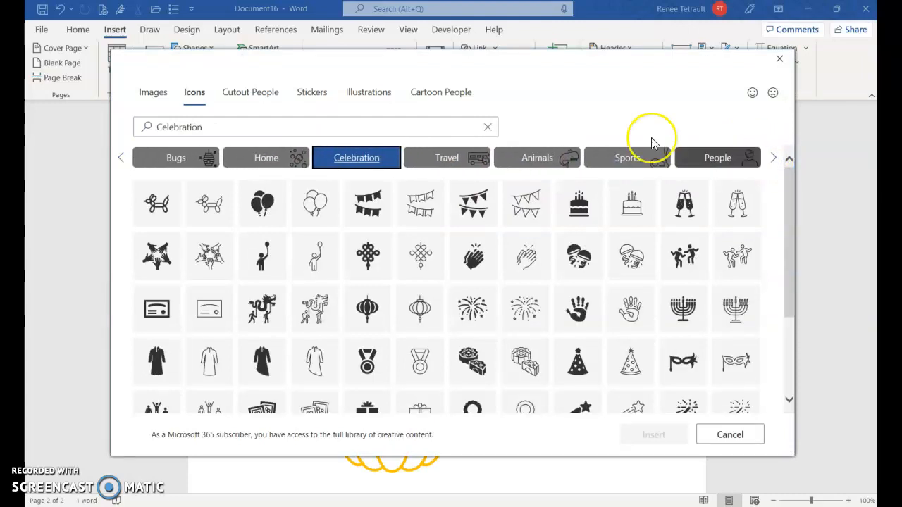
left_click(268, 99)
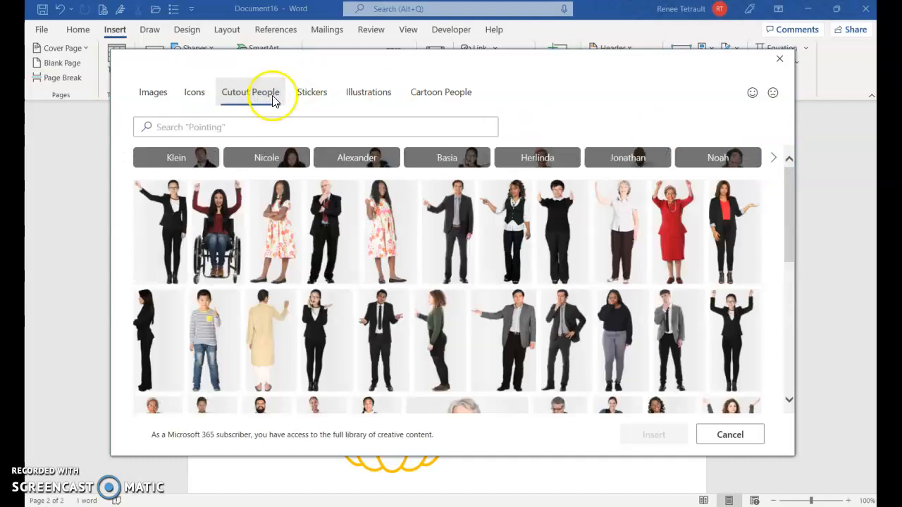
left_click(255, 154)
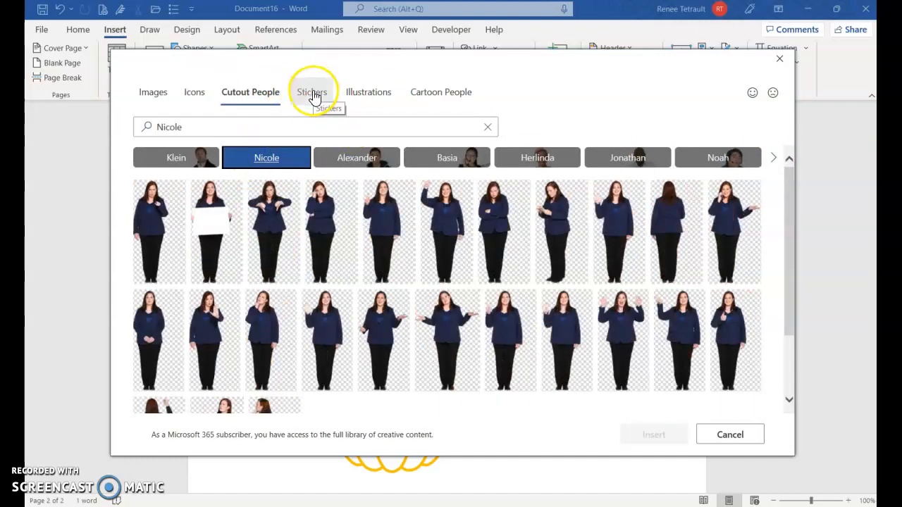
left_click(315, 97)
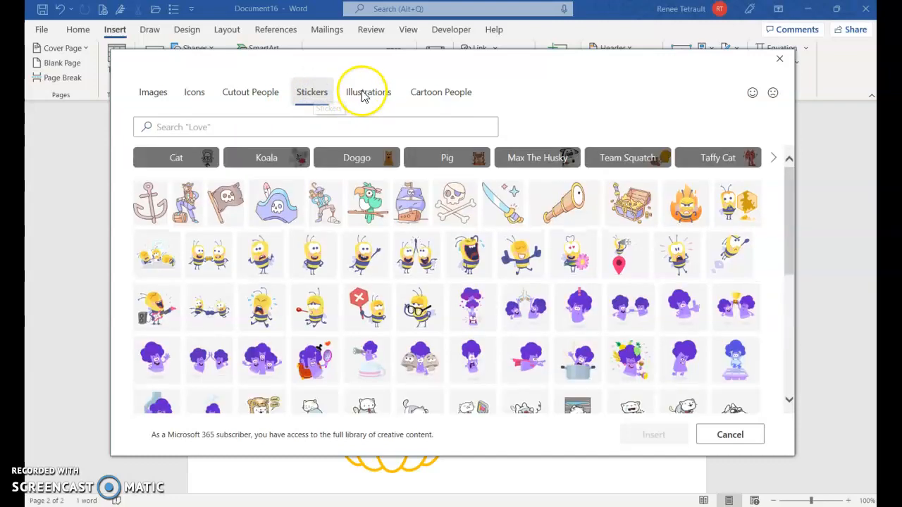
left_click(473, 162)
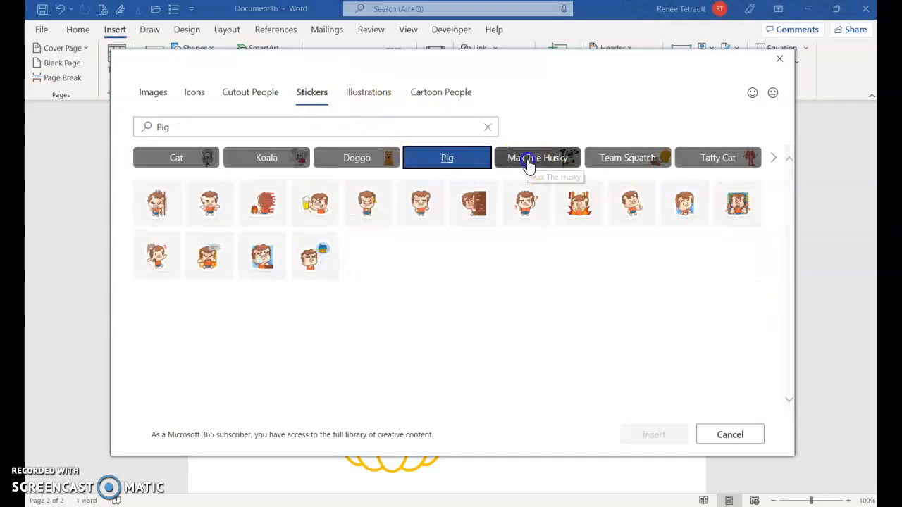
left_click(528, 162)
left_click(388, 93)
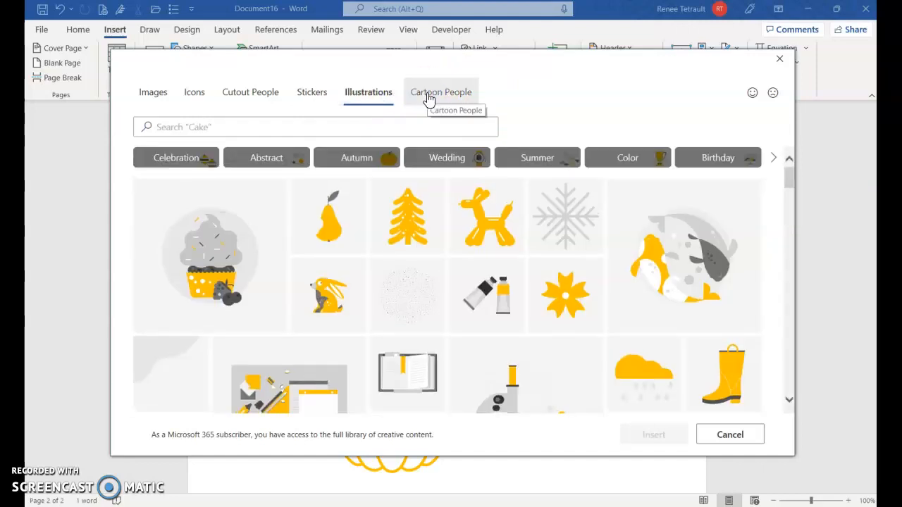
left_click(430, 96)
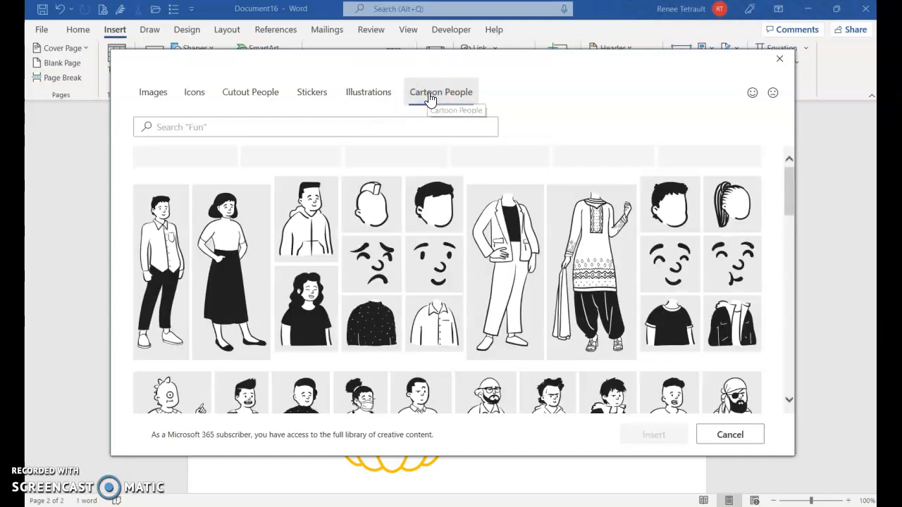
left_click(782, 62)
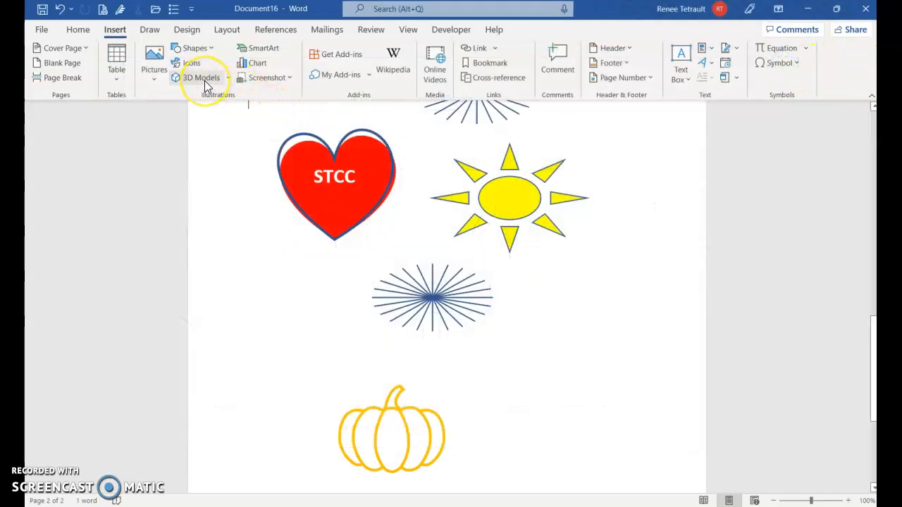
- Search the online 3D models for "shark" and insert the first grey shark model
left_click(206, 83)
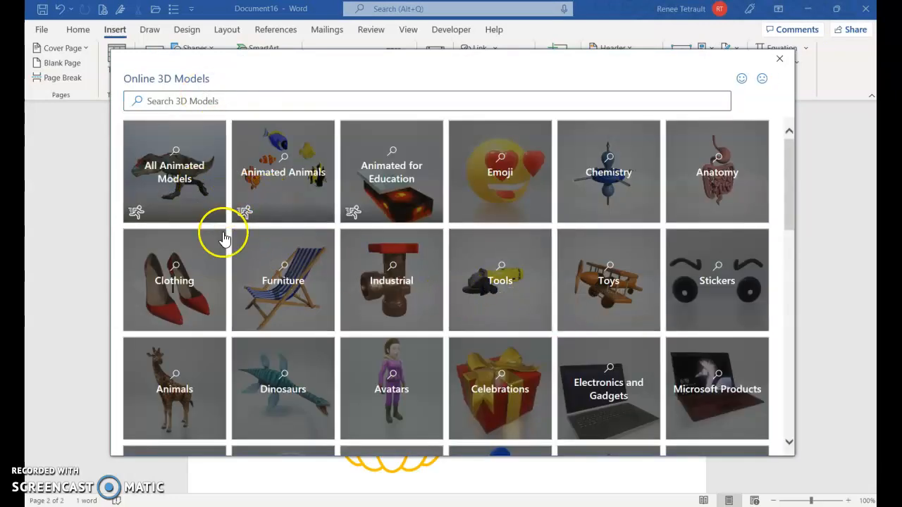
left_click(252, 106)
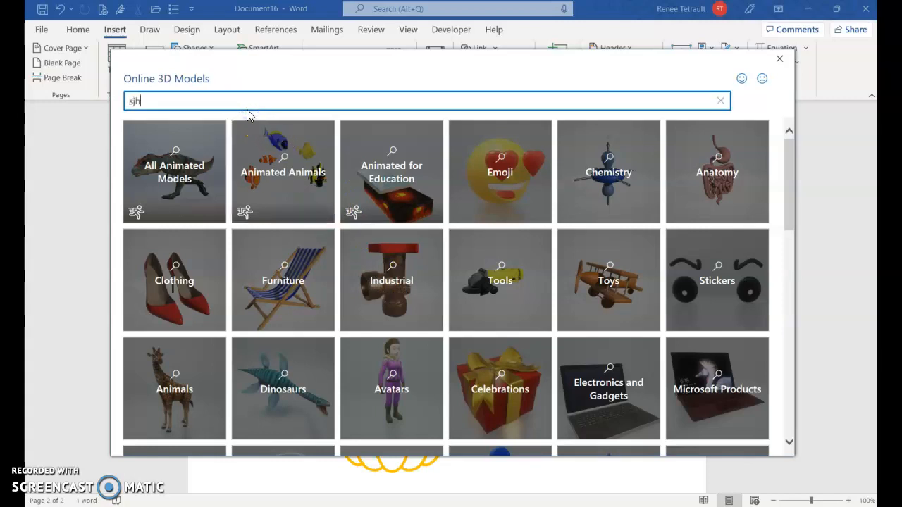
type("shark")
key("Return")
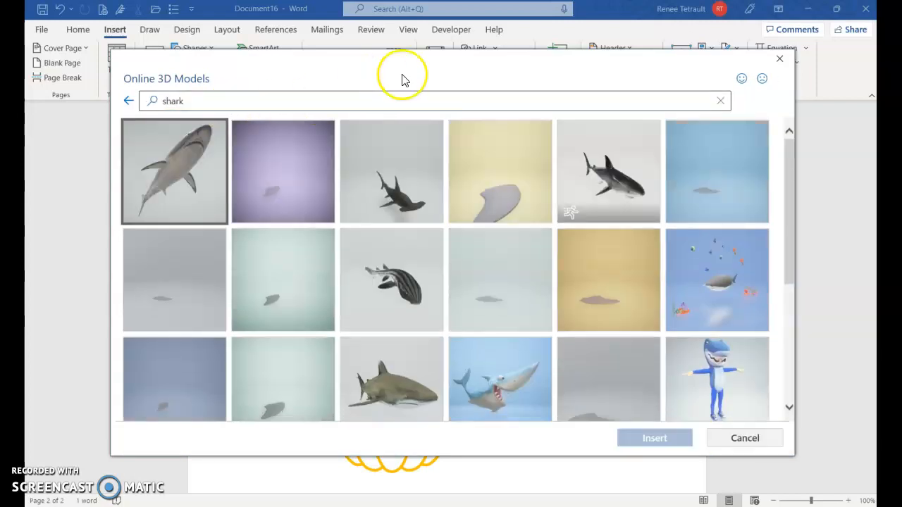
left_click(203, 184)
left_click(645, 433)
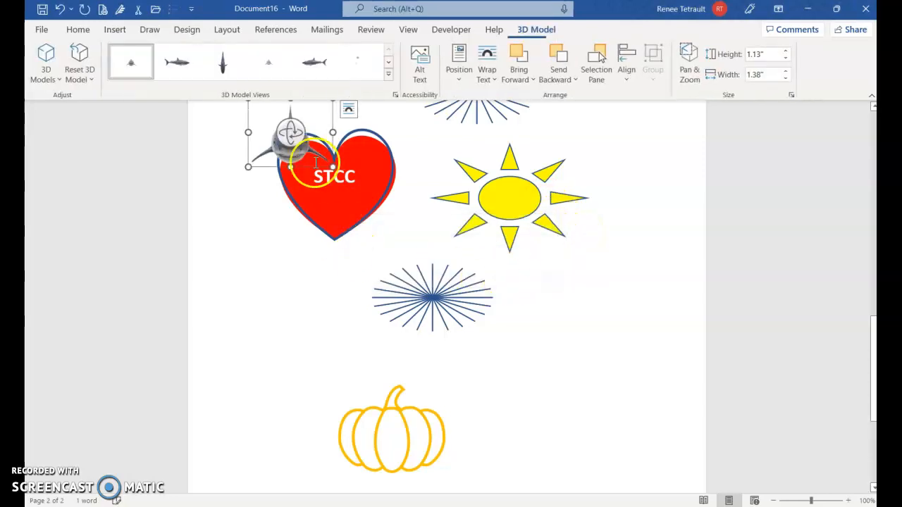
- Set the shark model's text wrapping to Square, move it below the sun, and rotate it in 3D to show its side
left_click(346, 117)
scroll(324, 141, "up", 2)
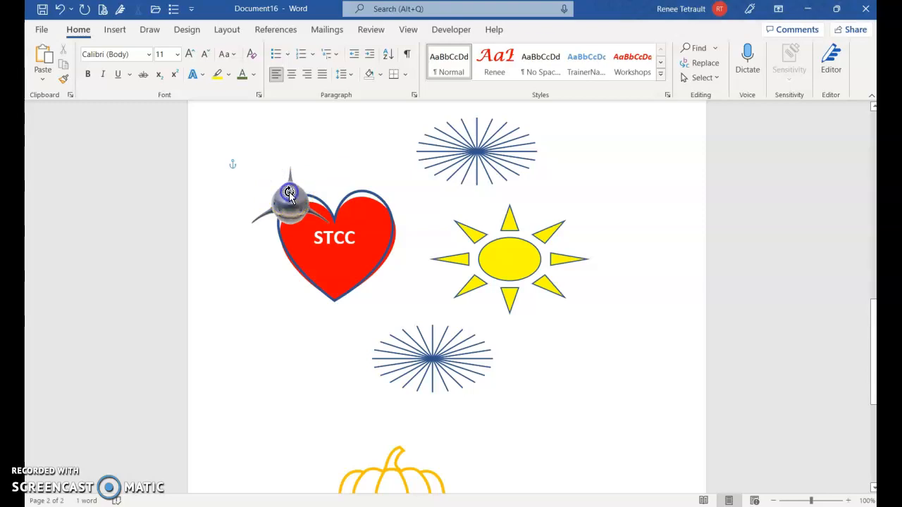
left_click(289, 194)
left_click(348, 167)
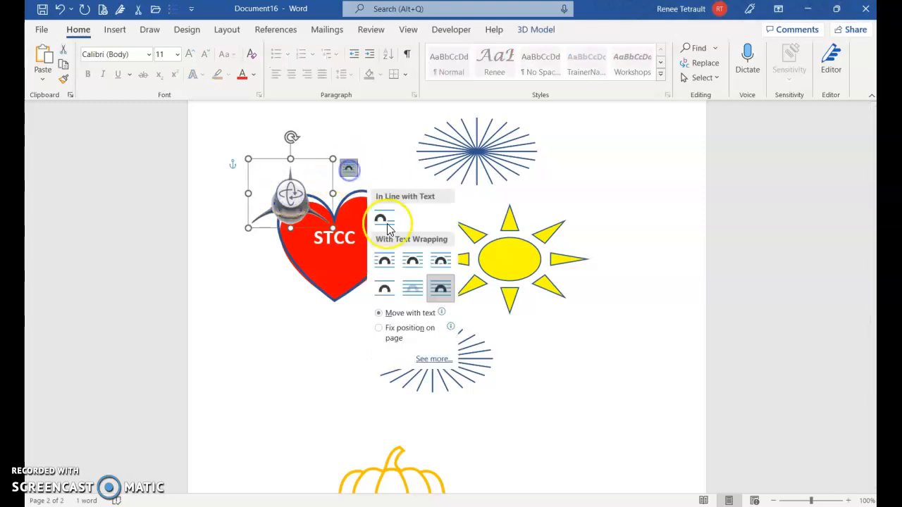
left_click(392, 260)
left_click_drag(268, 161, 567, 368)
left_click_drag(591, 399, 538, 407)
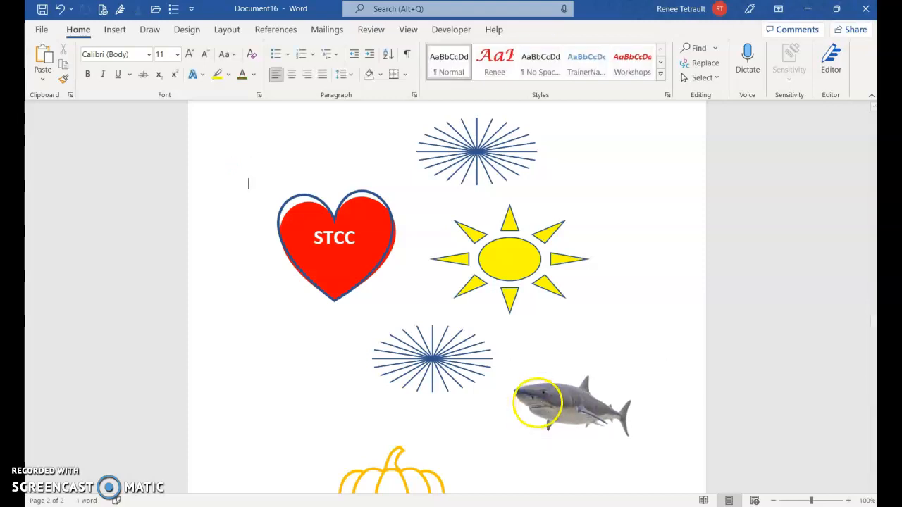
- Insert the sitting brown-and-black dog from the Animated Animals category of the online 3D models
left_click(115, 29)
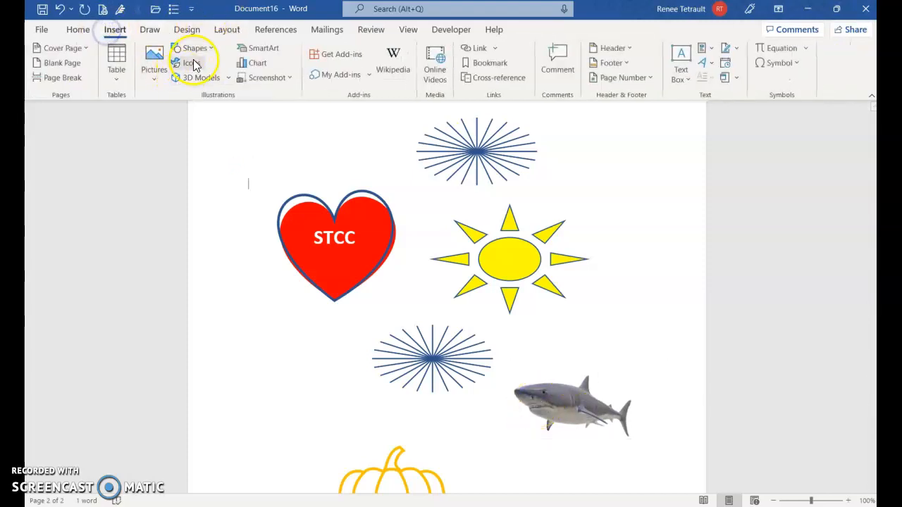
left_click(184, 81)
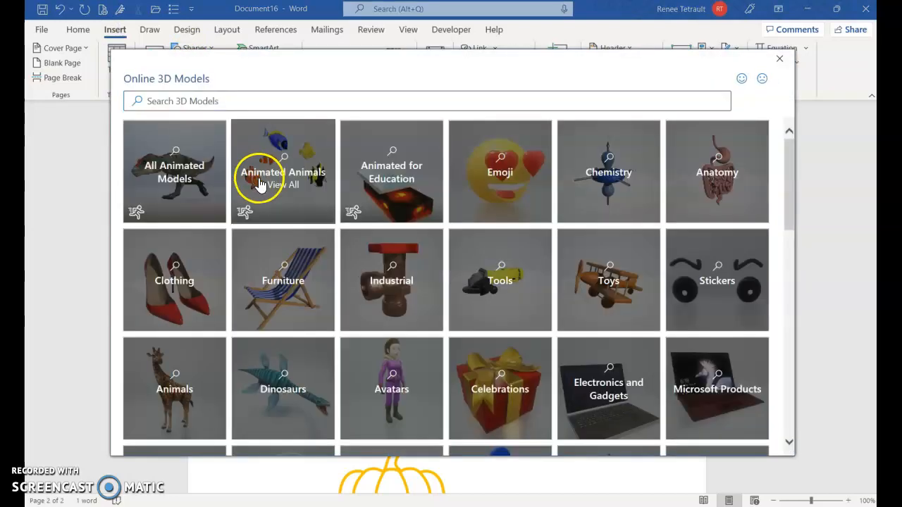
left_click(257, 180)
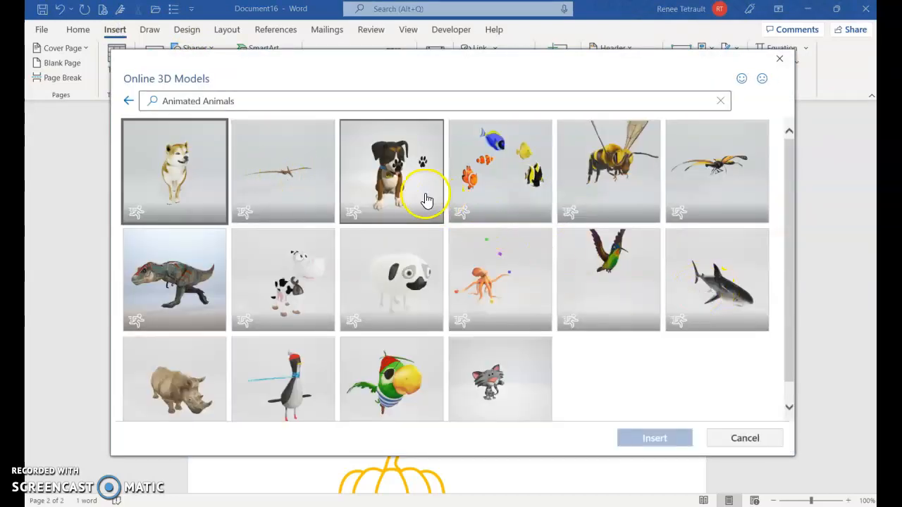
left_click(419, 198)
left_click(655, 436)
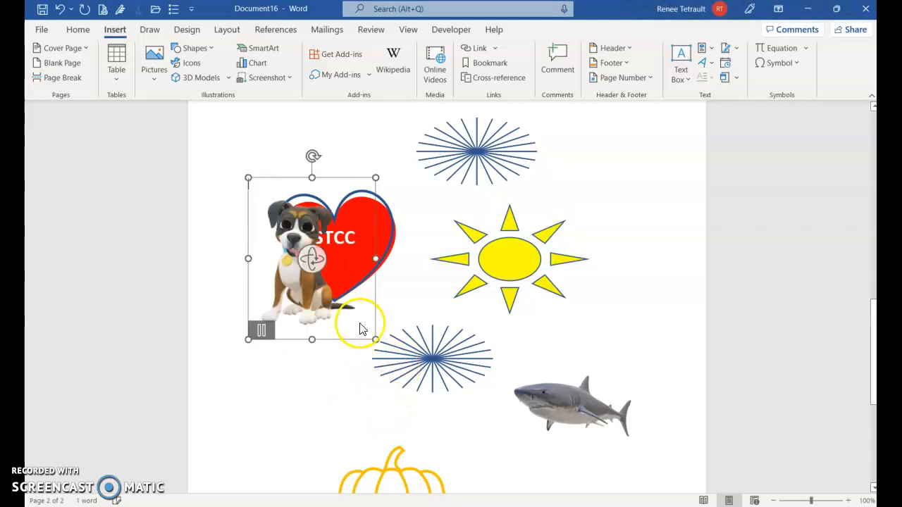
- Rotate the animated dog model in 3D and move it below the heart, turned slightly sideways
left_click_drag(313, 343, 404, 274)
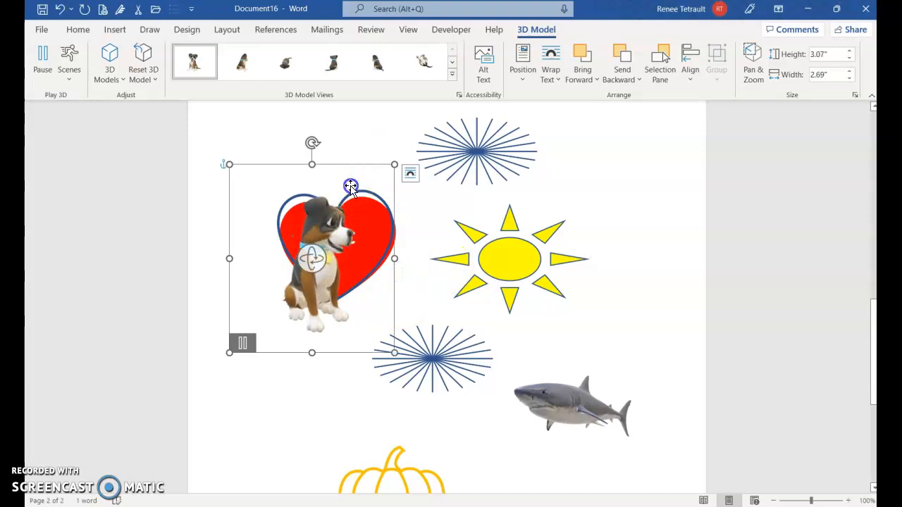
left_click_drag(351, 187, 334, 311)
left_click_drag(283, 395, 148, 397)
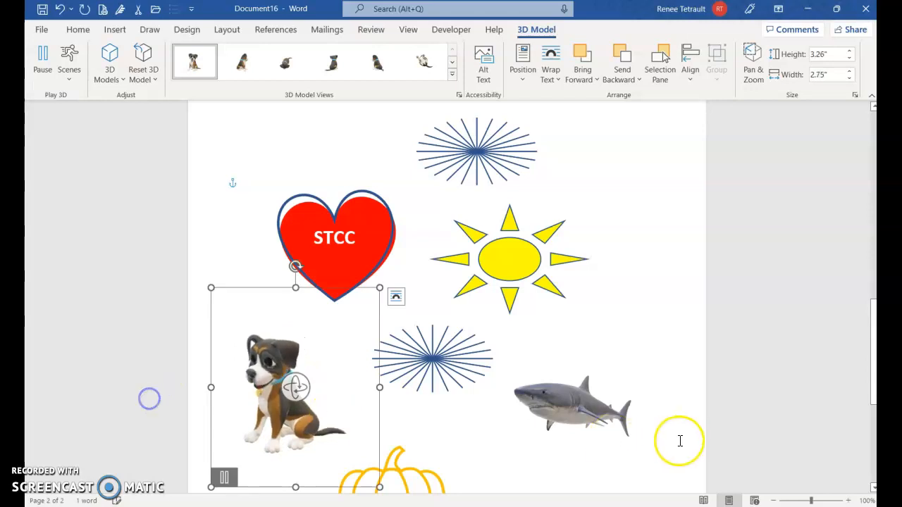
- Place a copy of the animated dog beside the sun, near the page's upper edge, and deselect it
left_click_drag(329, 319, 663, 119)
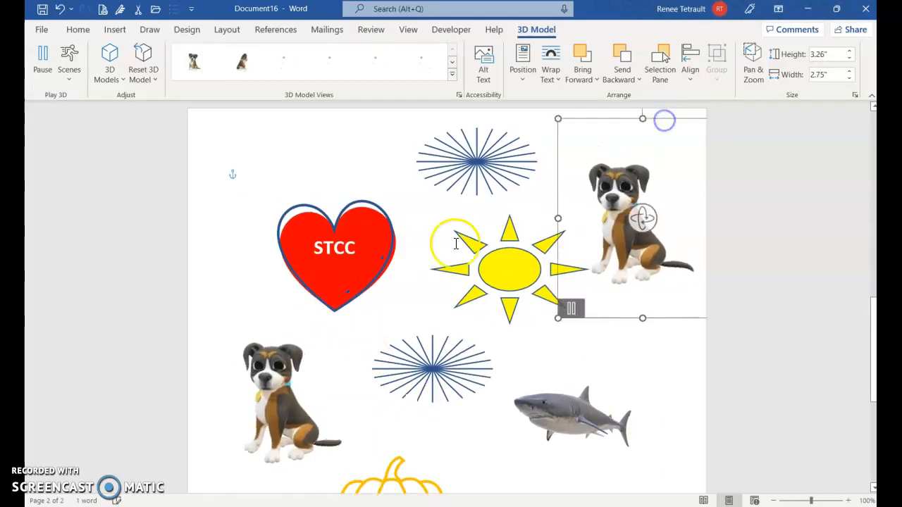
left_click(382, 335)
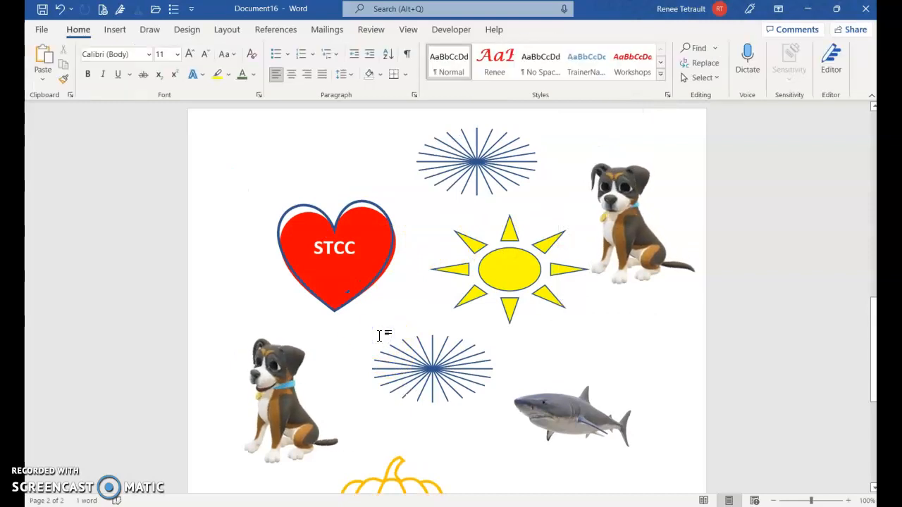
mouse_move(253, 389)
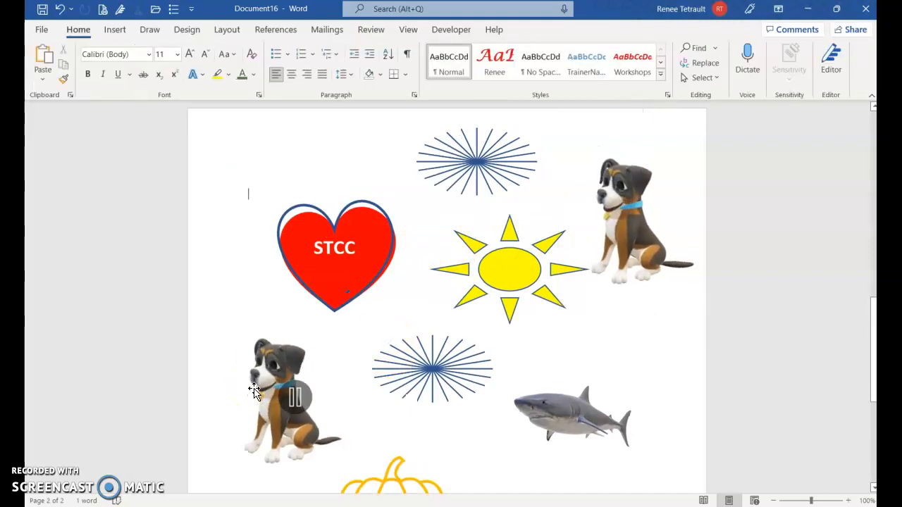
- Switch to the browser window showing the Springfield Technical Community College website
mouse_move(164, 506)
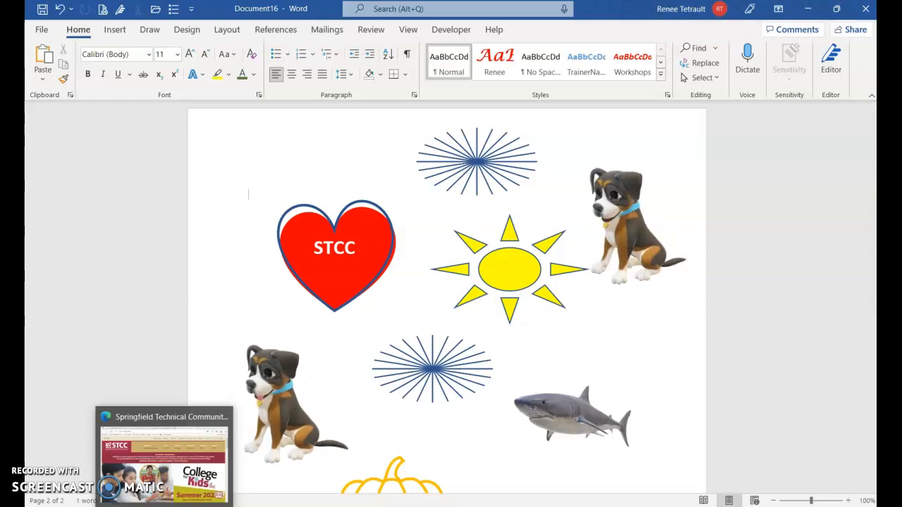